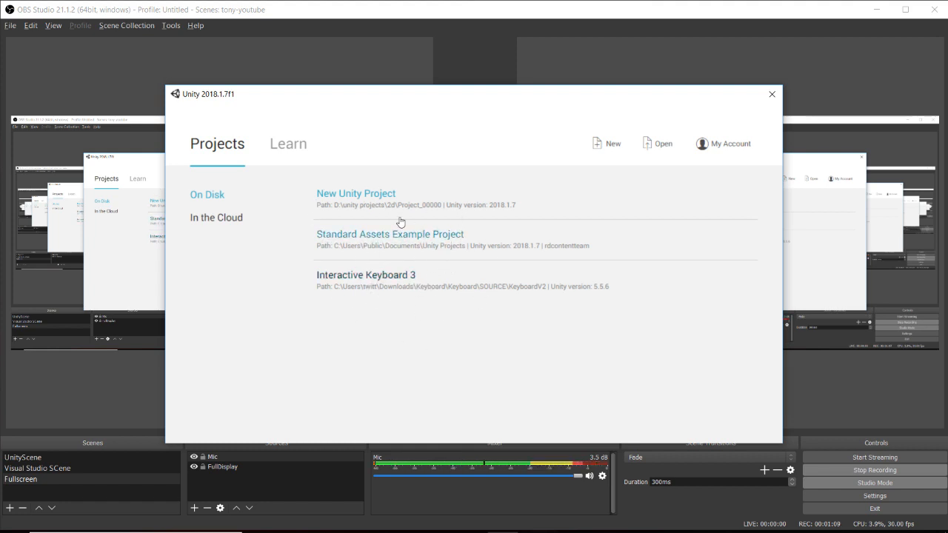
Start a new Unity project with the 2D template and name it "Unity 2018 001 Images".
{"action": "left_click", "coordinate": [608, 146]}
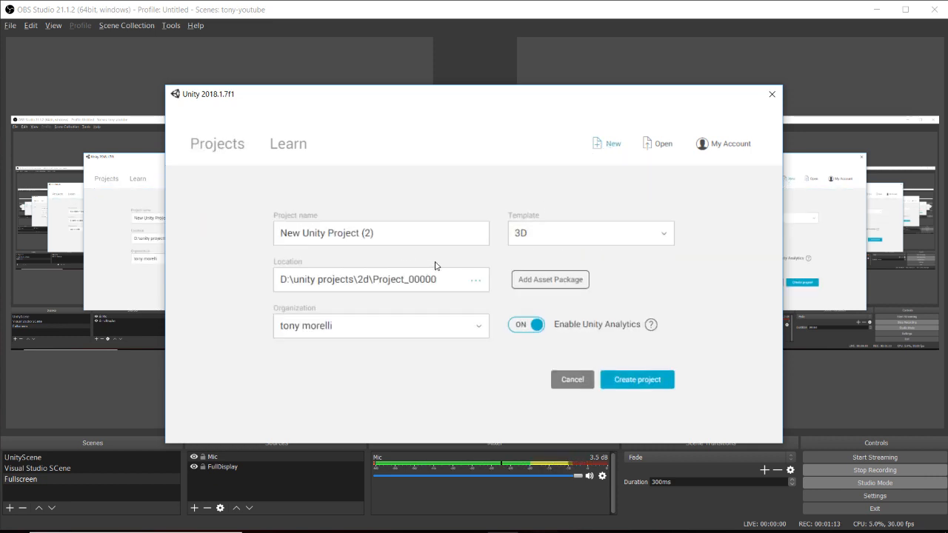
{"action": "left_click", "coordinate": [568, 246]}
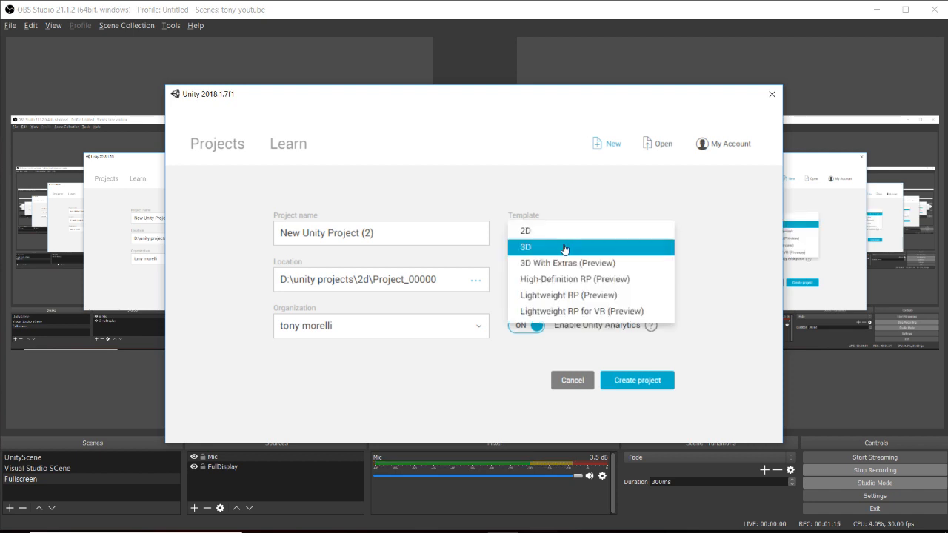
{"action": "left_click", "coordinate": [557, 233]}
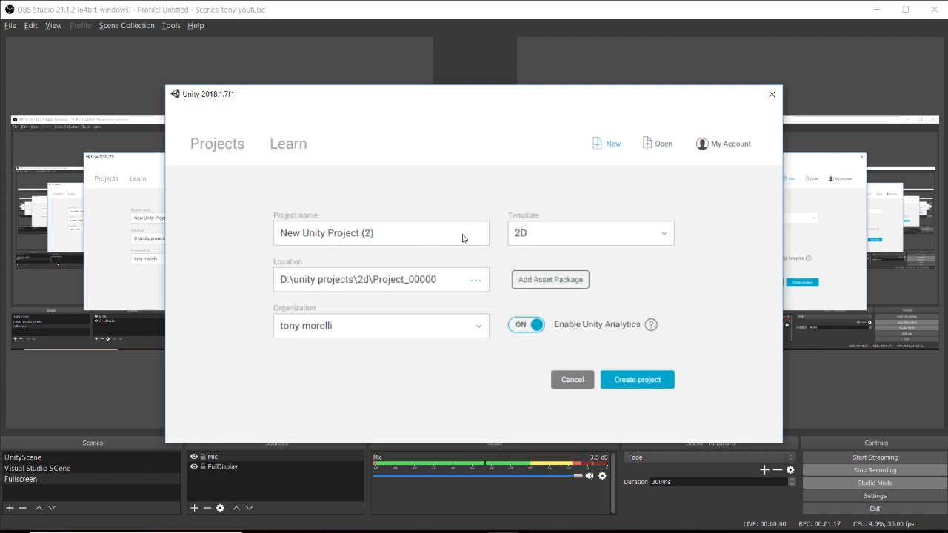
{"action": "left_click_drag", "start_coordinate": [433, 235], "coordinate": [202, 210]}
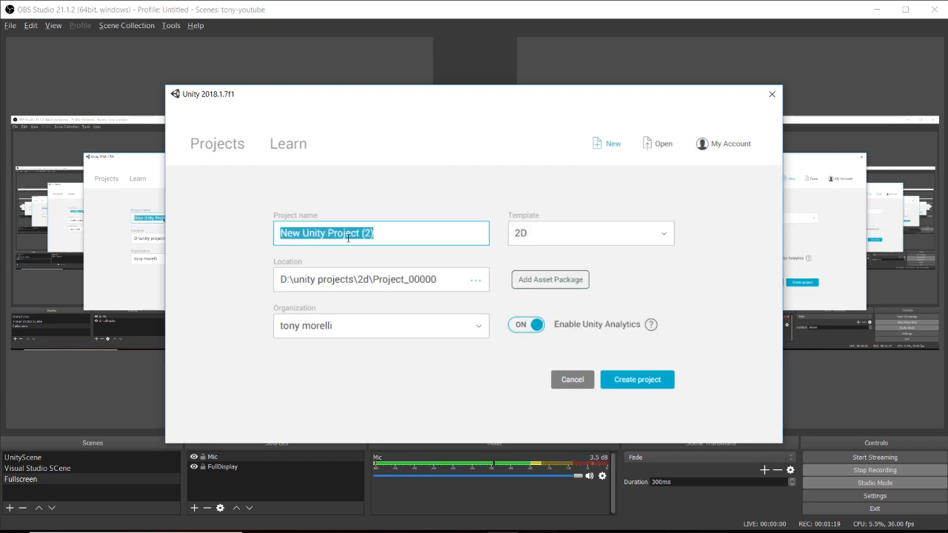
{"action": "type", "text": "Unity 2018"}
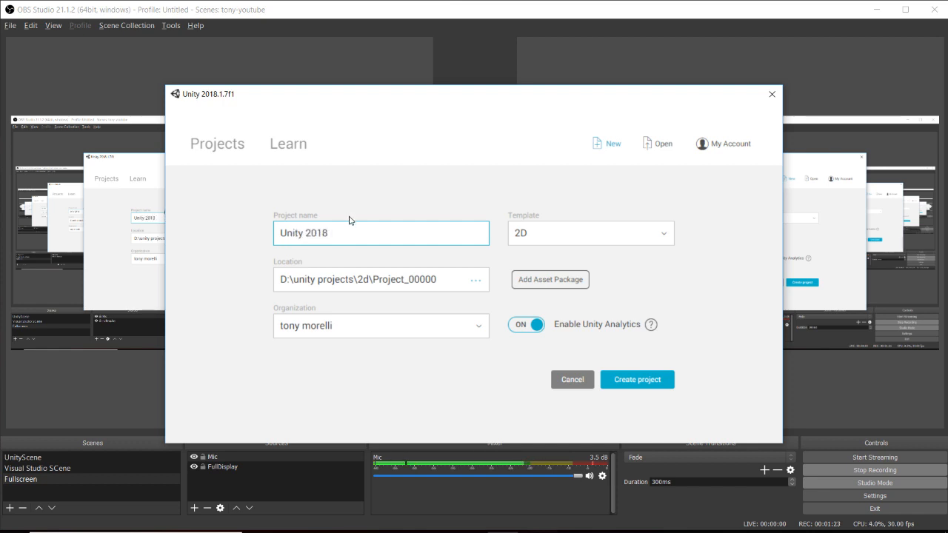
{"action": "type", "text": " 001 Images"}
Set the location to D:\unity projects\2d\Project_00001, disable Unity Analytics and create the project.
{"action": "left_click", "coordinate": [428, 280]}
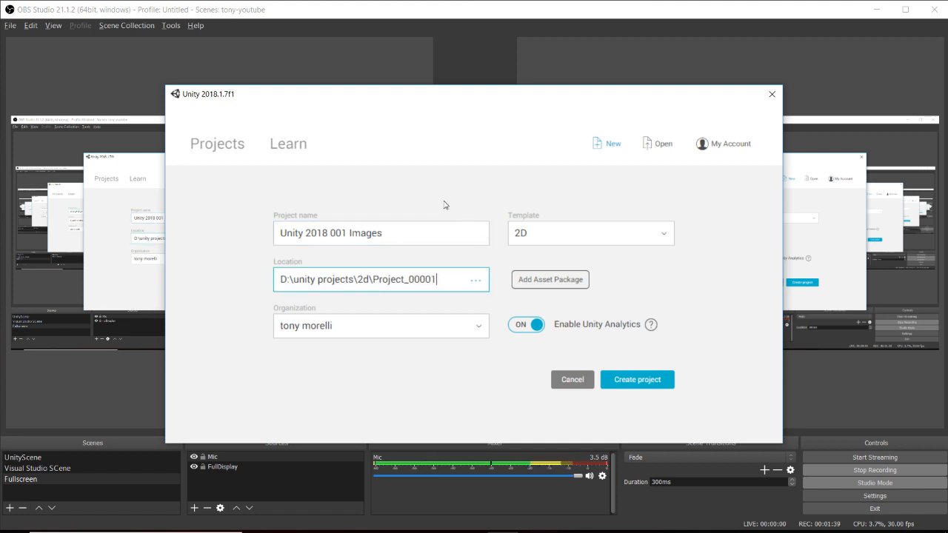
{"action": "left_click", "coordinate": [514, 325]}
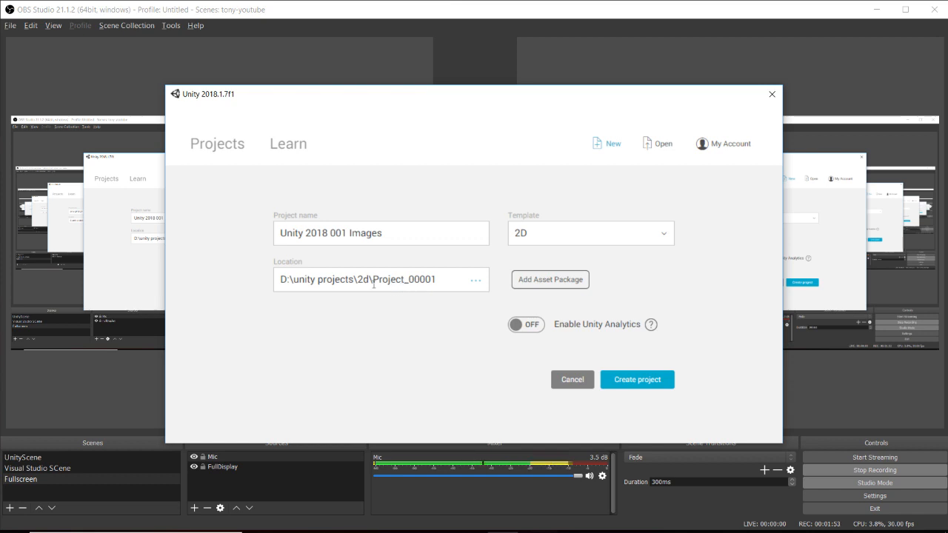
{"action": "left_click", "coordinate": [642, 380]}
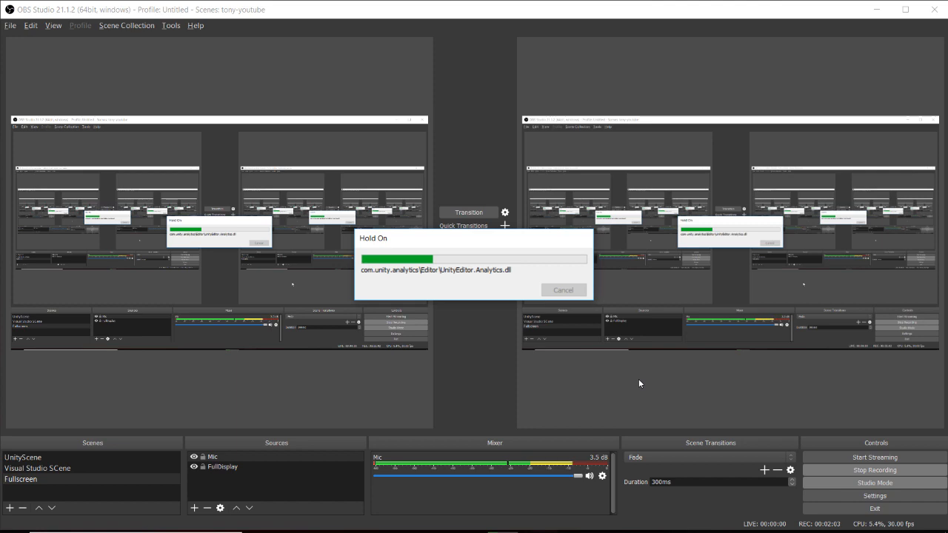
Minimize OBS Studio, view the glitch_png image folders in File Explorer and return to the Unity editor.
{"action": "left_click", "coordinate": [882, 12]}
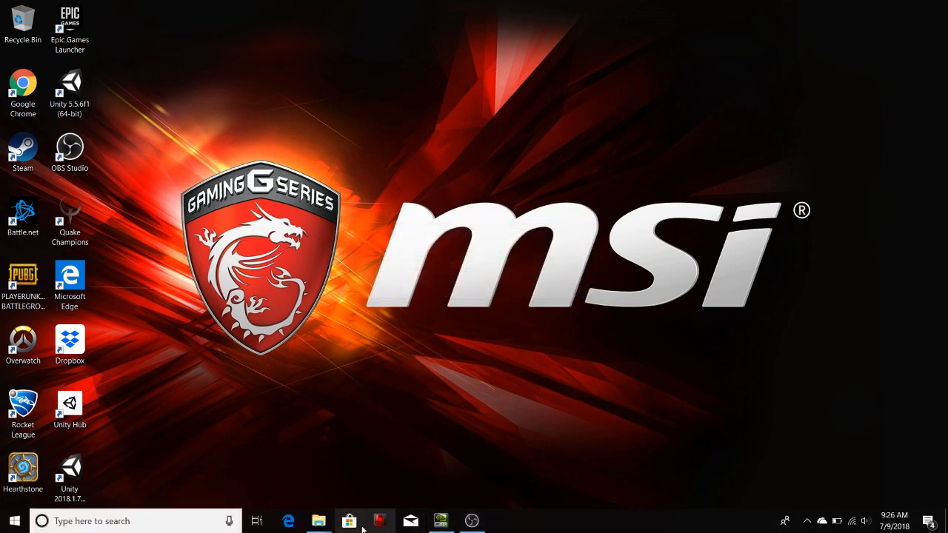
{"action": "mouse_move", "coordinate": [317, 522]}
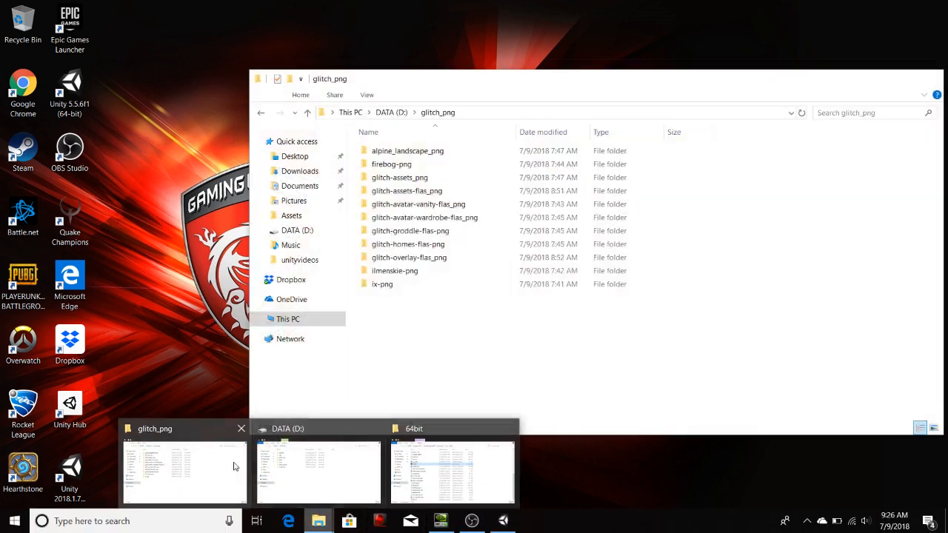
{"action": "left_click", "coordinate": [184, 474]}
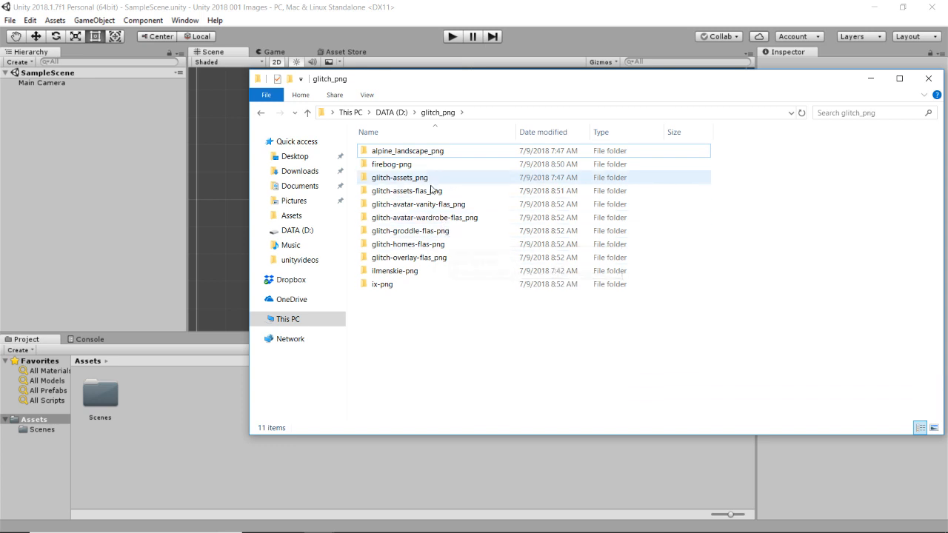
{"action": "left_click", "coordinate": [191, 404]}
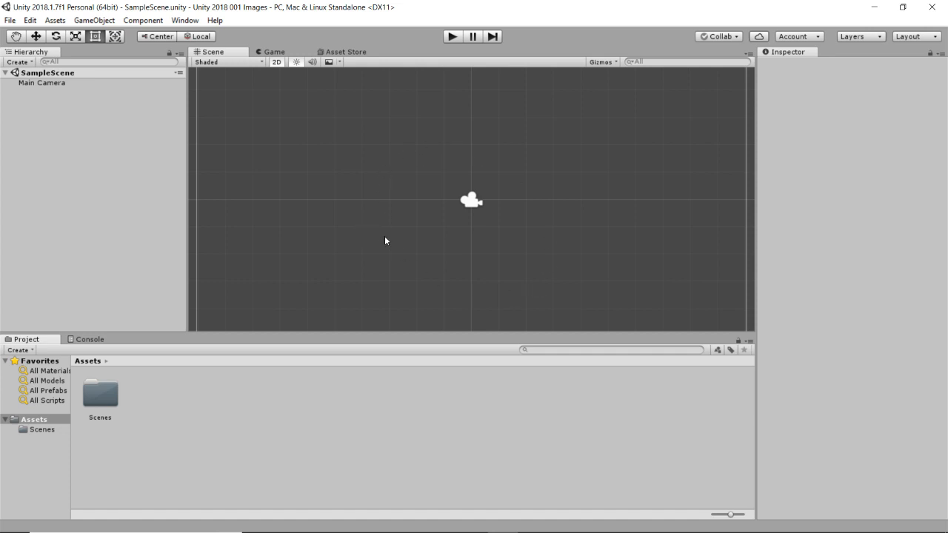
Examine the empty scene at different zoom levels and look through the Game, Asset Store and Scene views.
{"action": "scroll", "coordinate": [398, 237], "scroll_direction": "down", "scroll_amount": 4}
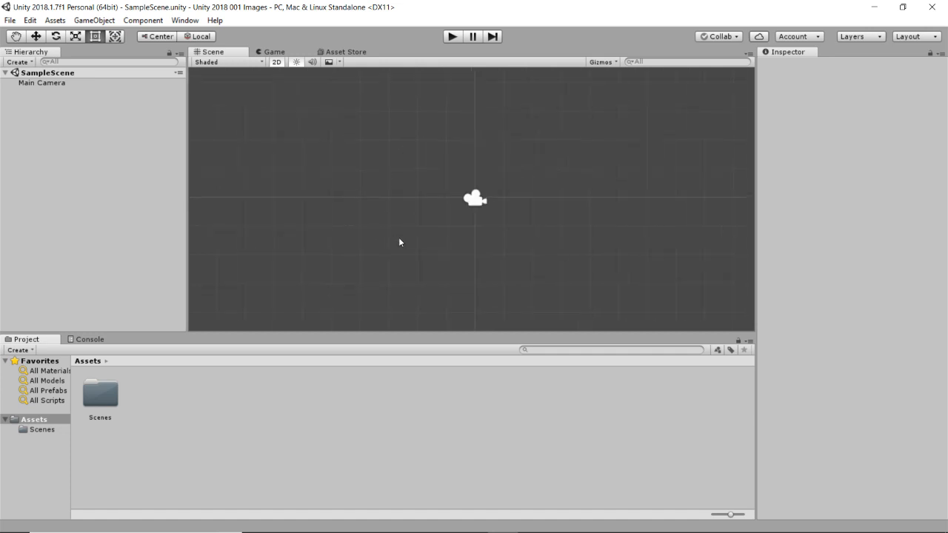
{"action": "scroll", "coordinate": [391, 236], "scroll_direction": "down", "scroll_amount": 2}
{"action": "scroll", "coordinate": [390, 235], "scroll_direction": "up", "scroll_amount": 4}
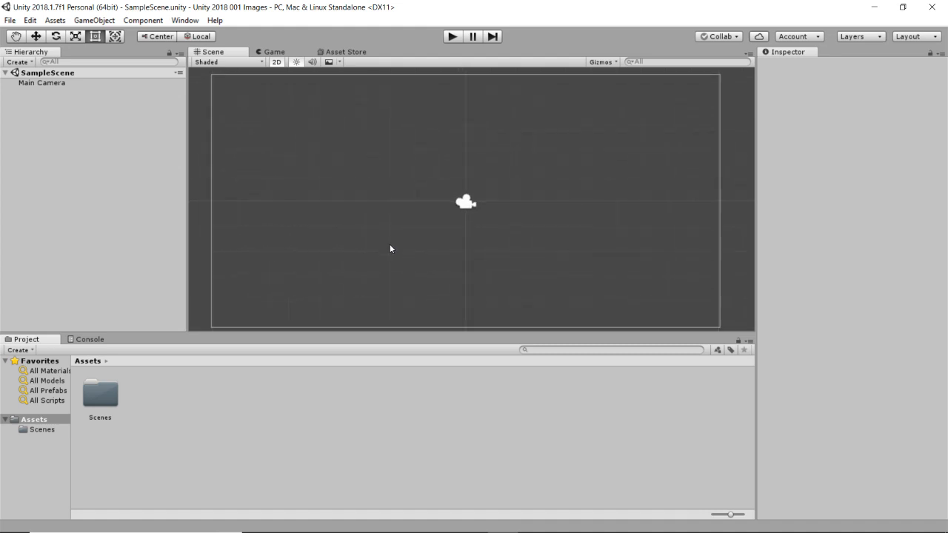
{"action": "scroll", "coordinate": [391, 236], "scroll_direction": "down", "scroll_amount": 4}
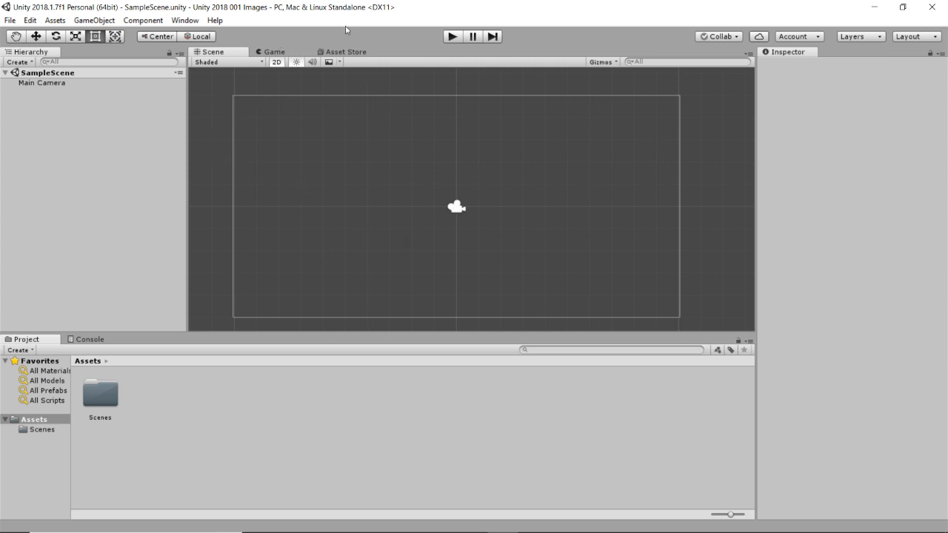
{"action": "left_click", "coordinate": [265, 52]}
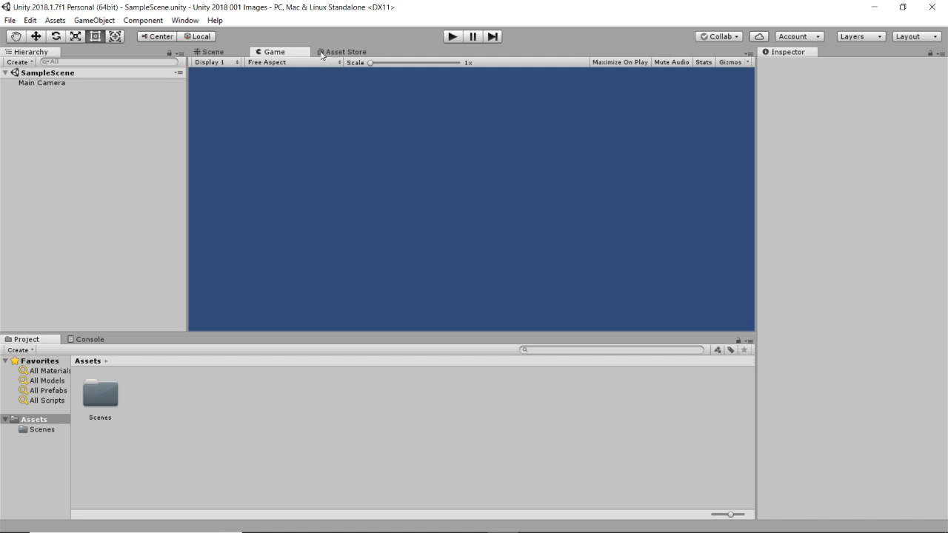
{"action": "left_click", "coordinate": [343, 53]}
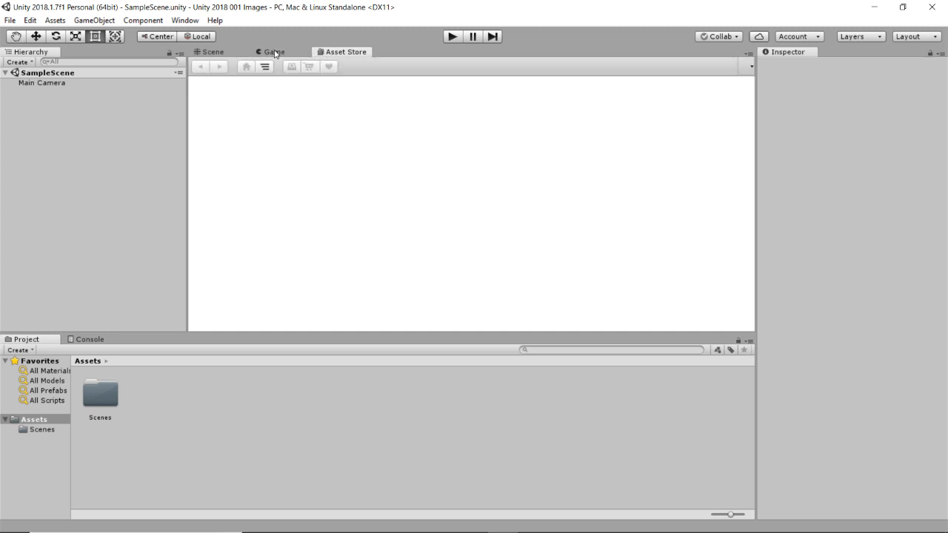
{"action": "left_click", "coordinate": [274, 52]}
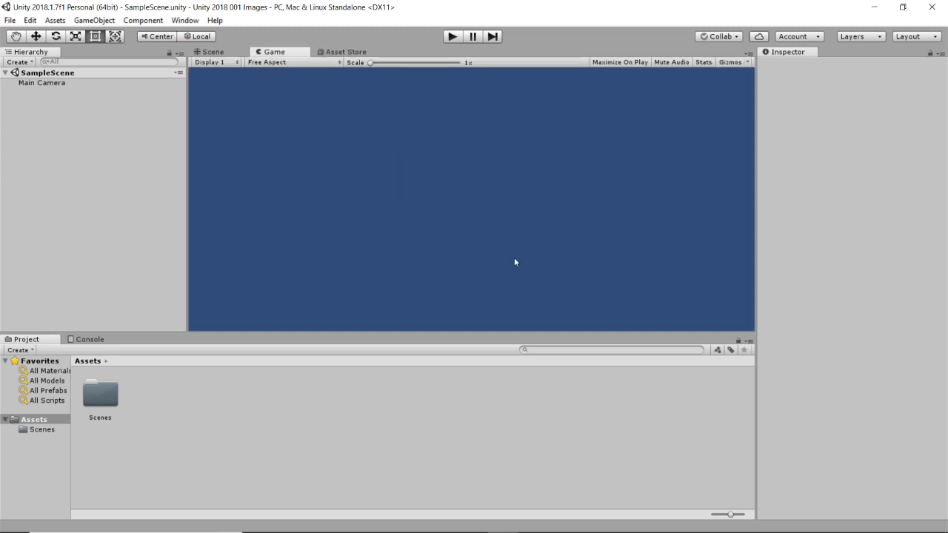
{"action": "left_click", "coordinate": [211, 53]}
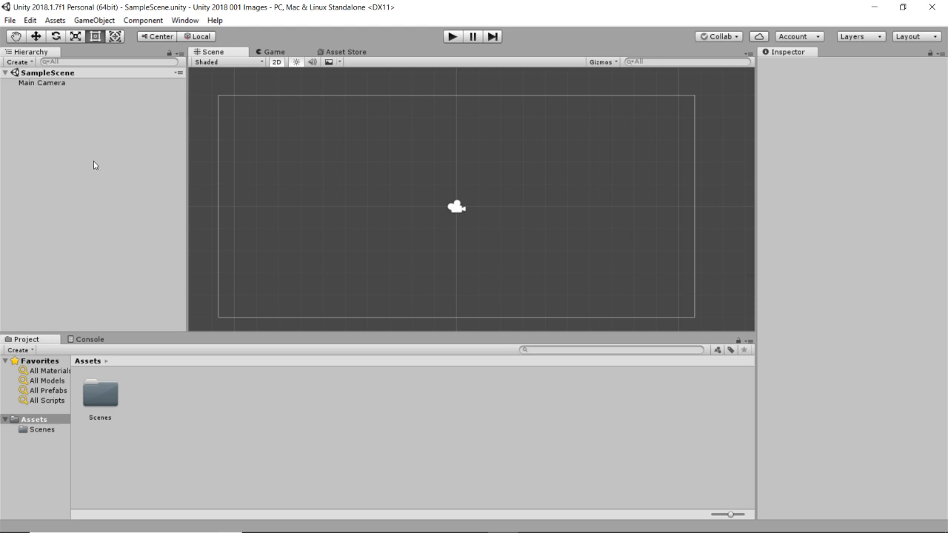
Inspect the Main Camera and SampleScene entries in the hierarchy and clear the selection.
{"action": "left_click", "coordinate": [53, 84]}
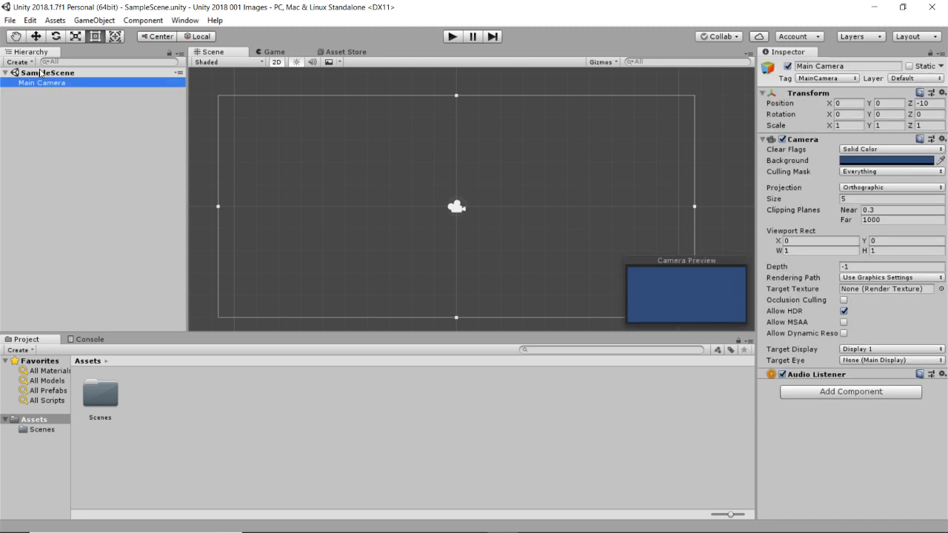
{"action": "left_click", "coordinate": [40, 72]}
{"action": "left_click", "coordinate": [38, 83]}
{"action": "left_click", "coordinate": [220, 426]}
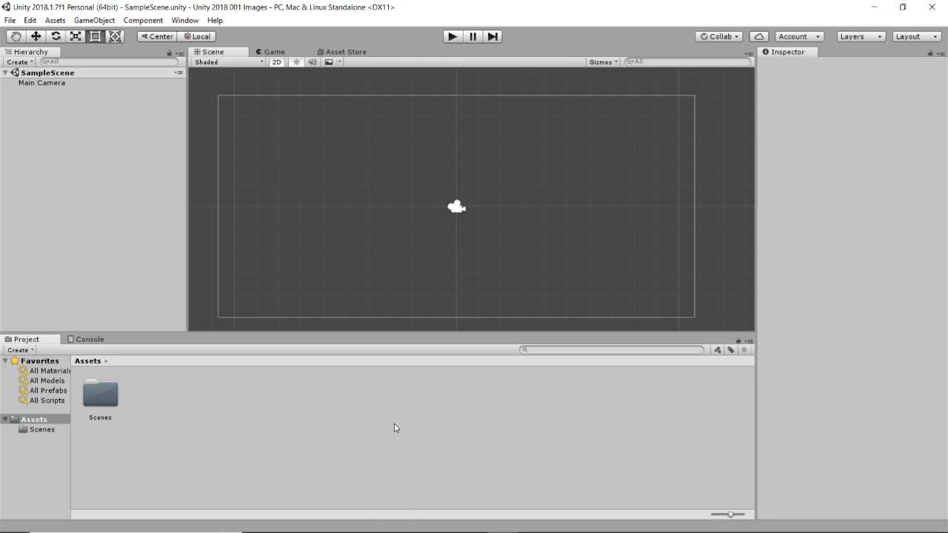
Change the Main Camera's background to the pale cream colour FFF3DF.
{"action": "left_click", "coordinate": [50, 84]}
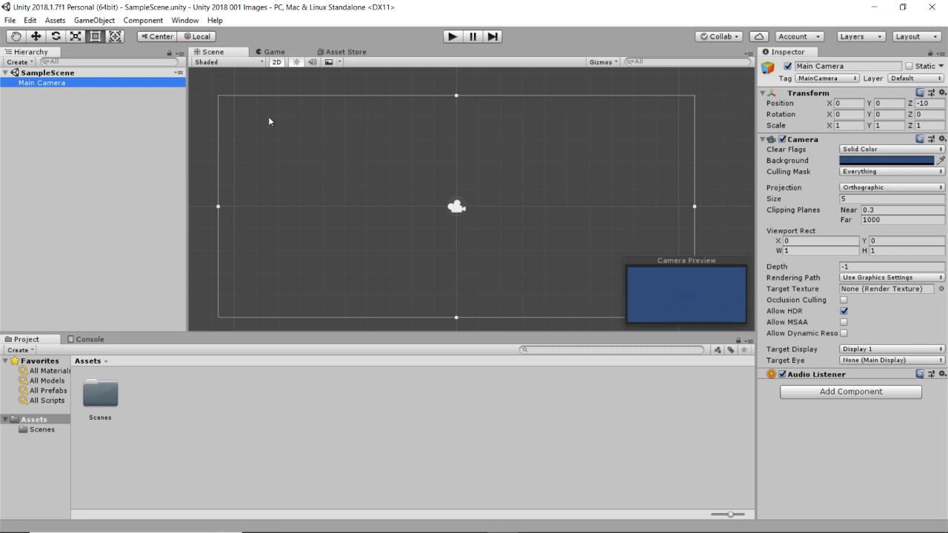
{"action": "left_click", "coordinate": [54, 83]}
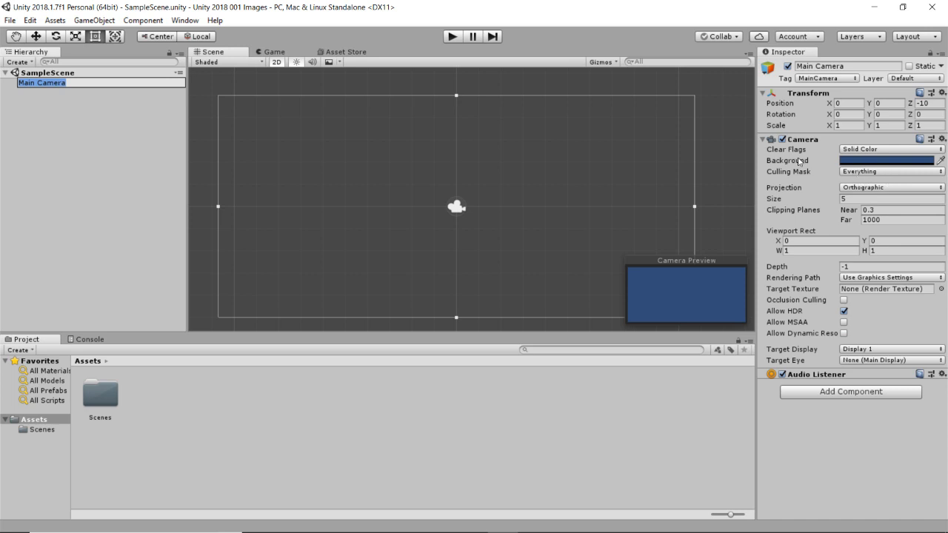
{"action": "left_click", "coordinate": [869, 162]}
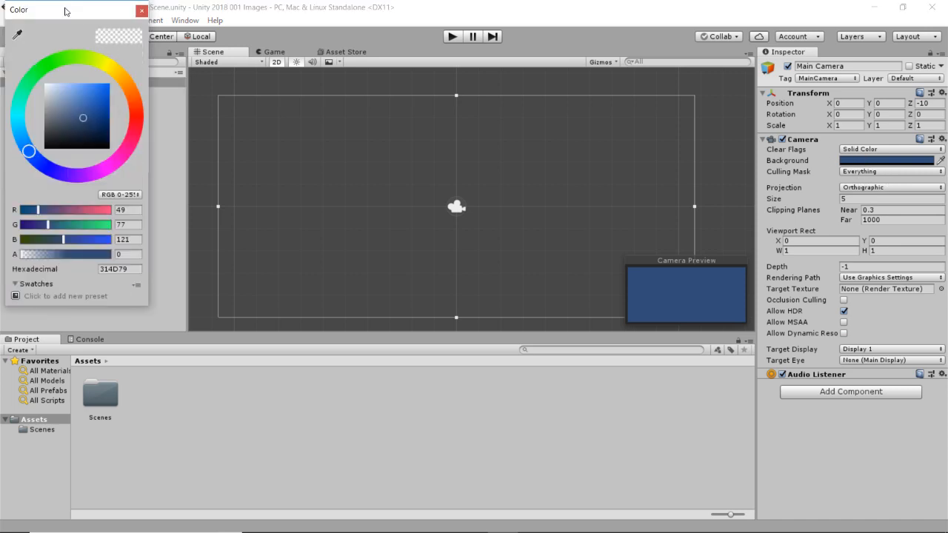
{"action": "mouse_move", "coordinate": [65, 12]}
{"action": "left_mouse_down"}
{"action": "mouse_move", "coordinate": [313, 74]}
{"action": "mouse_move", "coordinate": [360, 66]}
{"action": "left_mouse_up"}
{"action": "left_click_drag", "start_coordinate": [403, 118], "coordinate": [417, 132]}
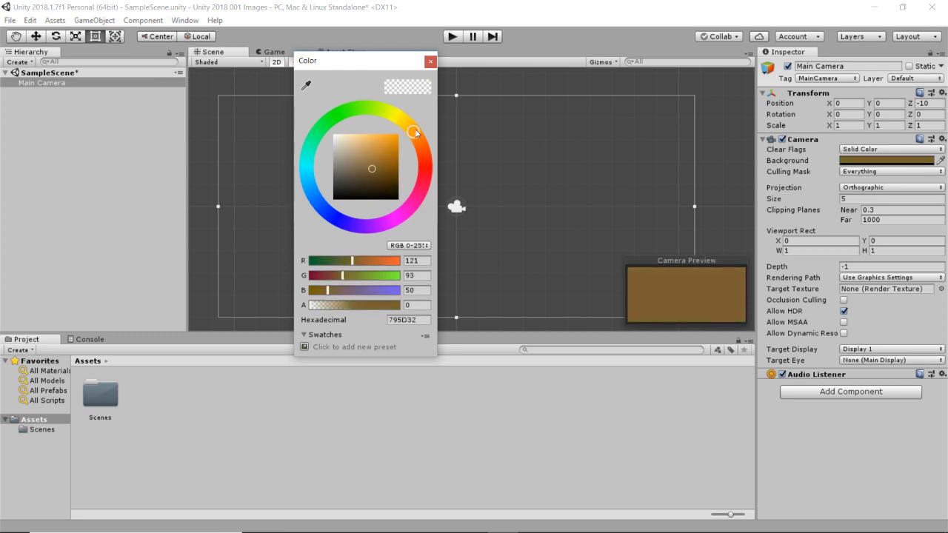
{"action": "left_click_drag", "start_coordinate": [335, 152], "coordinate": [342, 133]}
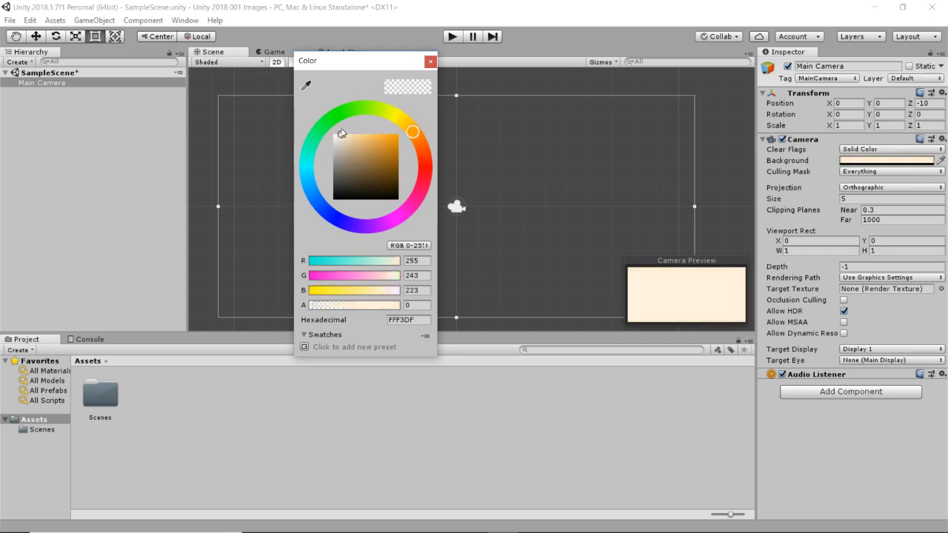
{"action": "left_click", "coordinate": [430, 62]}
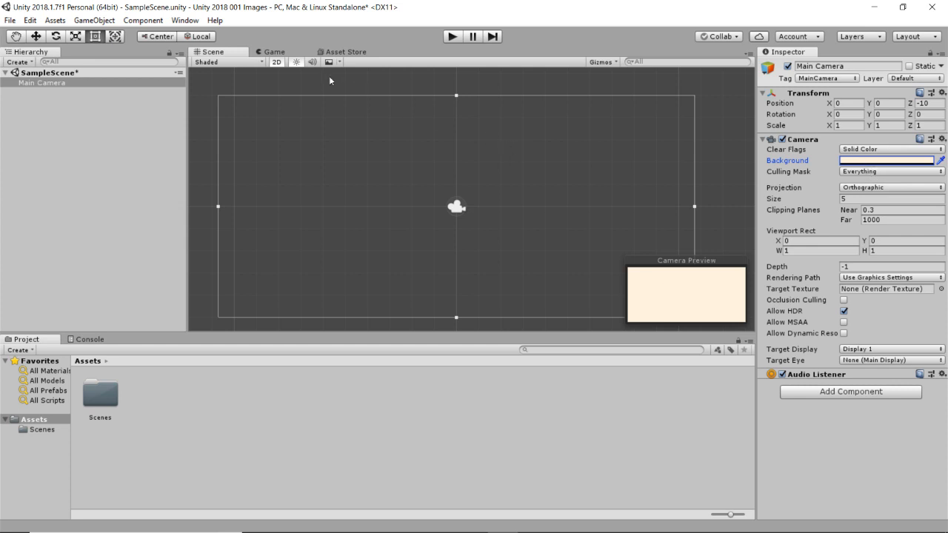
Check the camera's background colour in the Game view and return to the Scene view.
{"action": "left_click", "coordinate": [267, 48]}
{"action": "left_click", "coordinate": [269, 53]}
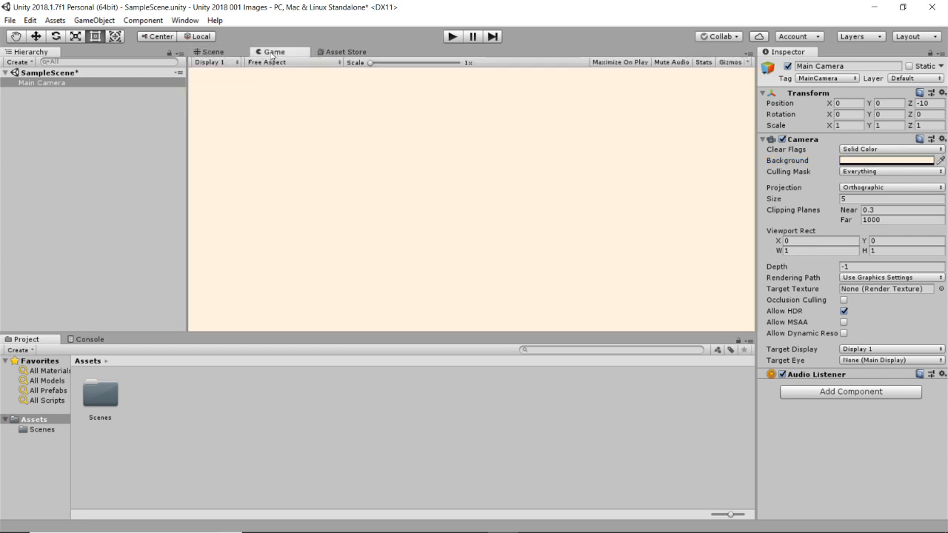
{"action": "left_click", "coordinate": [210, 52]}
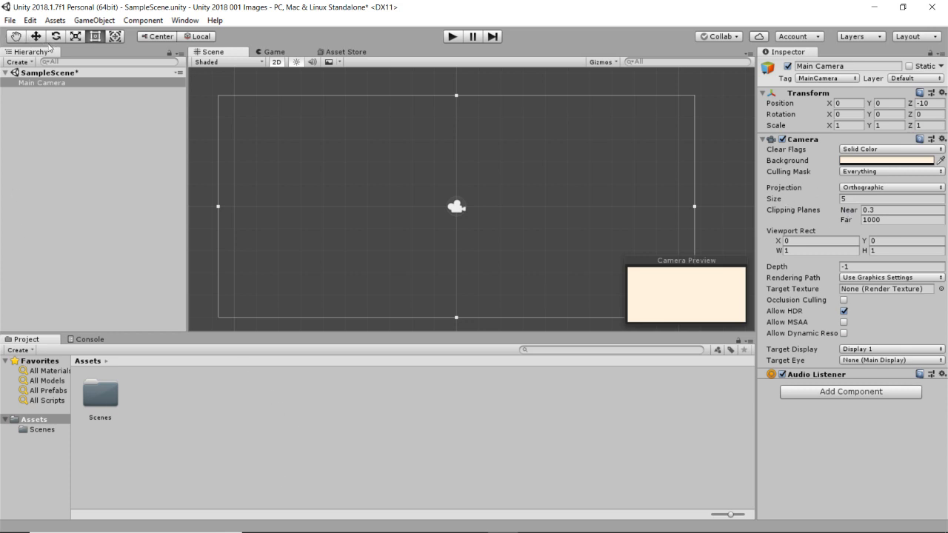
Look through the Hand, Move, Rotate, Scale, Rect and combined Transform tools with the Main Camera selected.
{"action": "left_click", "coordinate": [16, 37]}
{"action": "left_click", "coordinate": [36, 37]}
{"action": "left_click", "coordinate": [55, 37]}
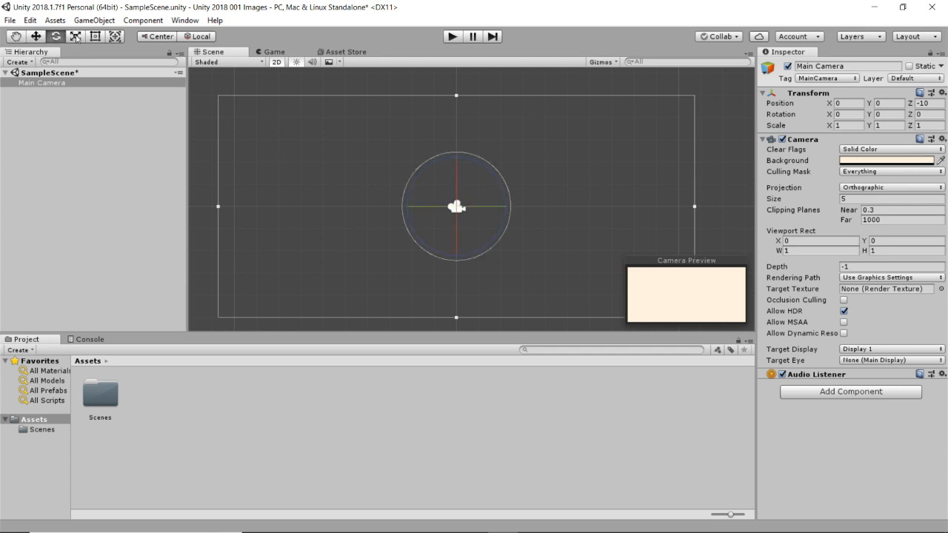
{"action": "left_click", "coordinate": [75, 37]}
{"action": "left_click", "coordinate": [94, 37]}
{"action": "left_click", "coordinate": [116, 37]}
{"action": "left_click", "coordinate": [76, 37]}
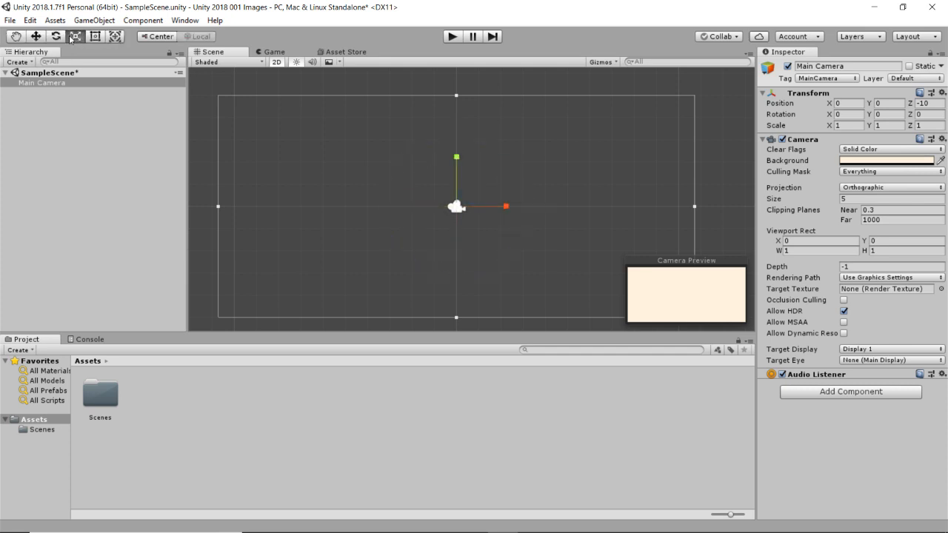
{"action": "left_click", "coordinate": [56, 37]}
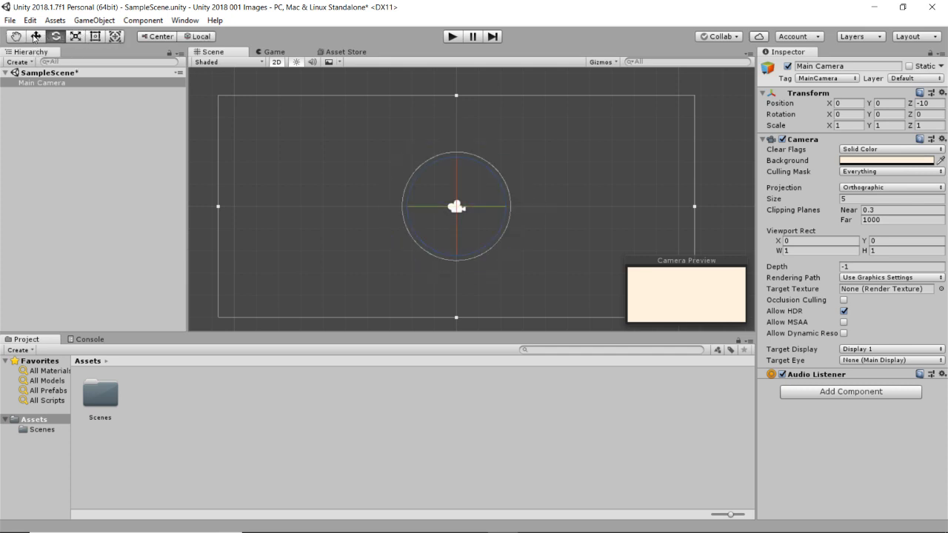
{"action": "left_click", "coordinate": [35, 37]}
Pan the scene slightly with the Hand tool and switch to the Move tool for the Main Camera.
{"action": "left_click", "coordinate": [16, 37]}
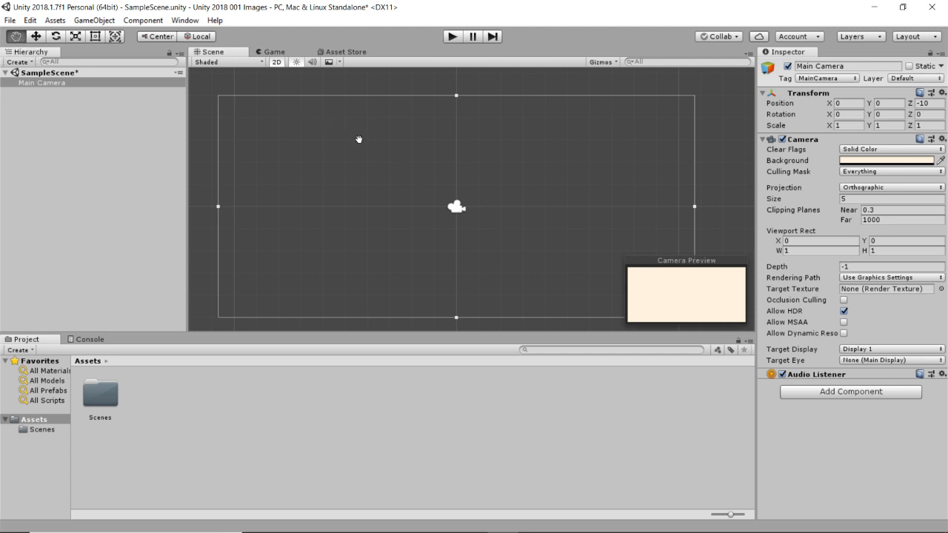
{"action": "left_click_drag", "start_coordinate": [352, 84], "coordinate": [377, 82]}
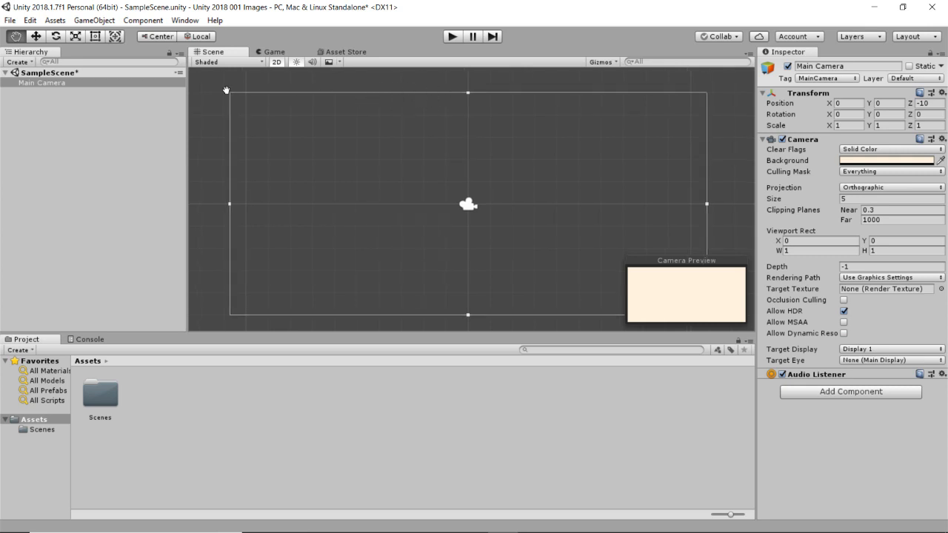
{"action": "left_click", "coordinate": [37, 39]}
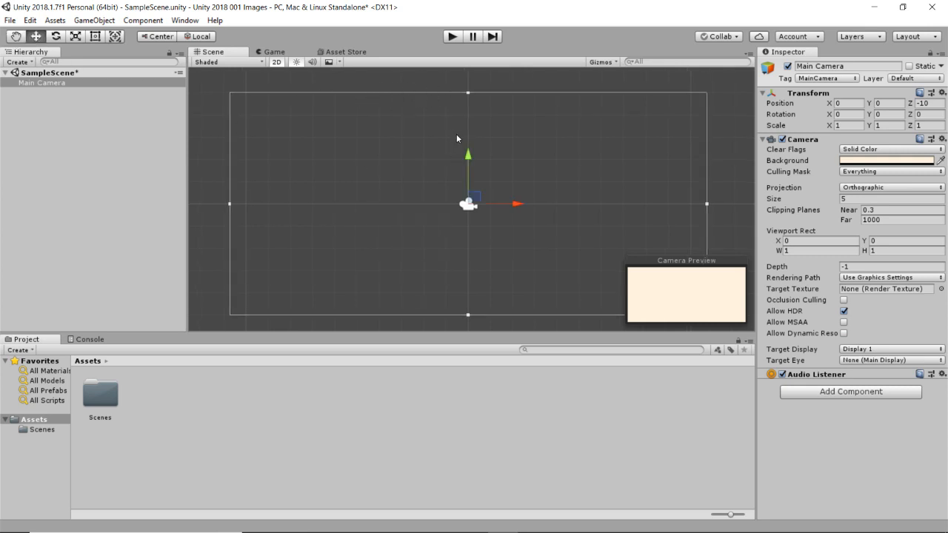
Compare the Rotate, Scale, Rect and combined Transform tools on the Main Camera, finishing with the Rect tool active.
{"action": "left_click", "coordinate": [56, 38]}
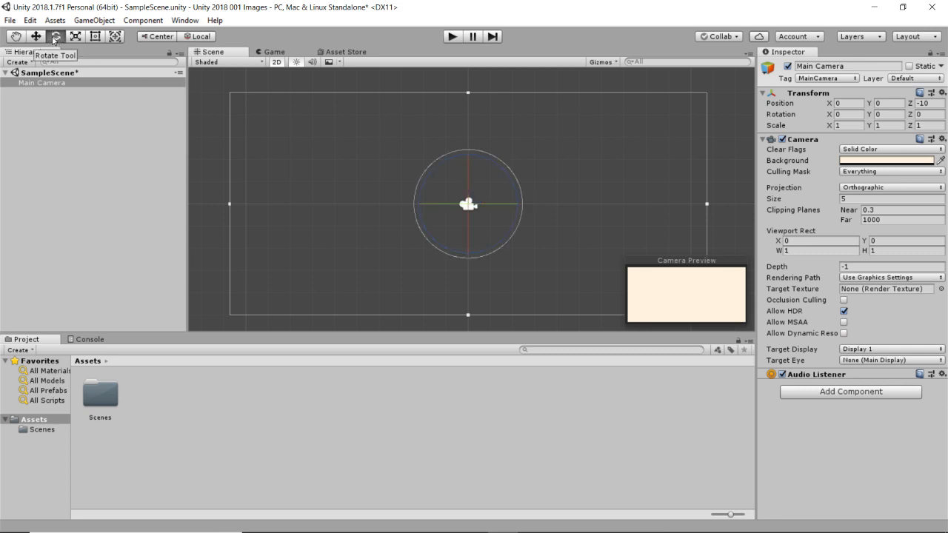
{"action": "left_click", "coordinate": [75, 36]}
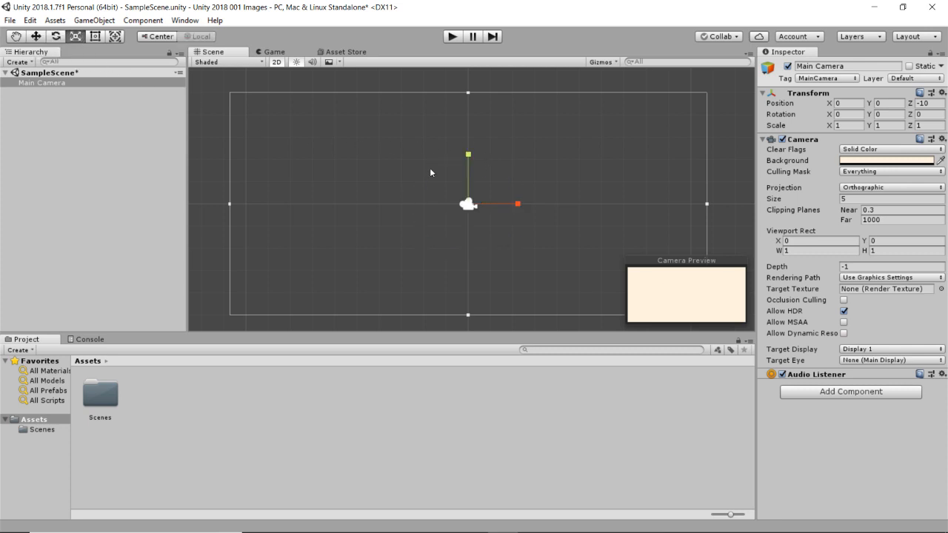
{"action": "left_click", "coordinate": [95, 36]}
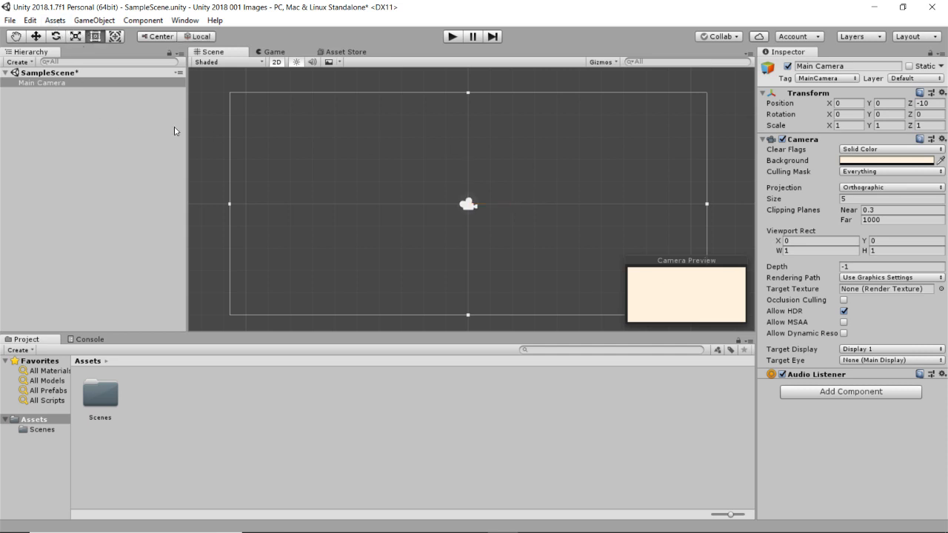
{"action": "left_click", "coordinate": [114, 36]}
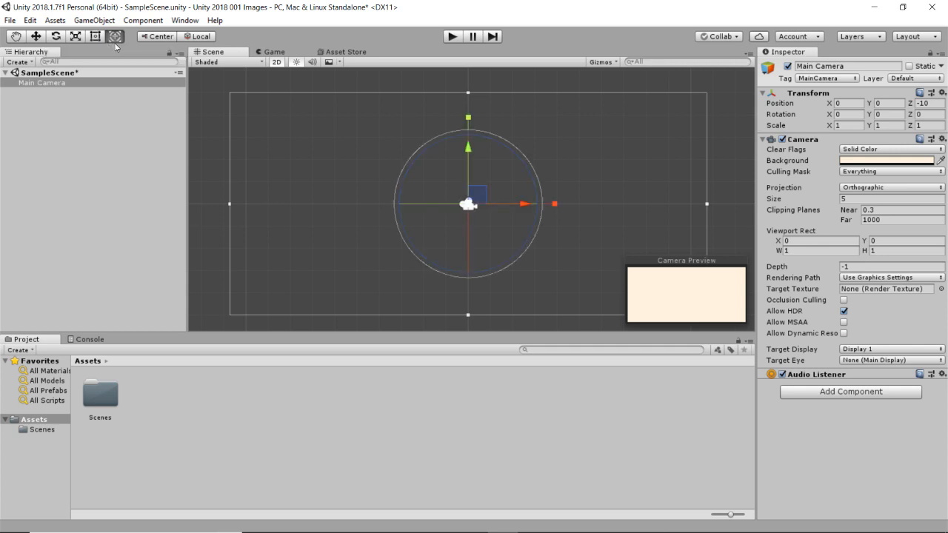
{"action": "left_click", "coordinate": [95, 36]}
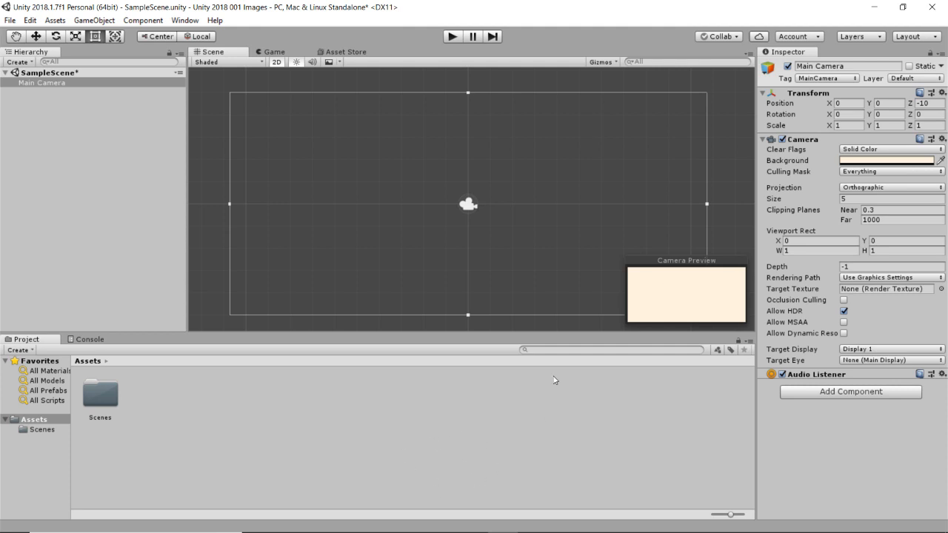
Switch to File Explorer and import juju_grandma_tent_01a_al1, rock_rubble_01e_al1 and rock_snowy_1c_al1 from glitch_png's alpine_landscape_png folder into the project's Assets.
{"action": "key", "text": "alt+Tab"}
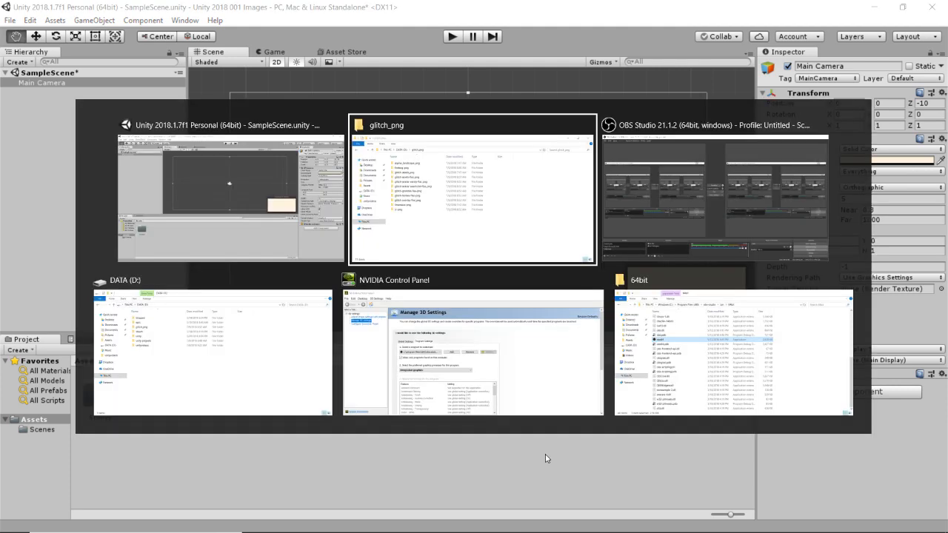
{"action": "double_click", "coordinate": [419, 152]}
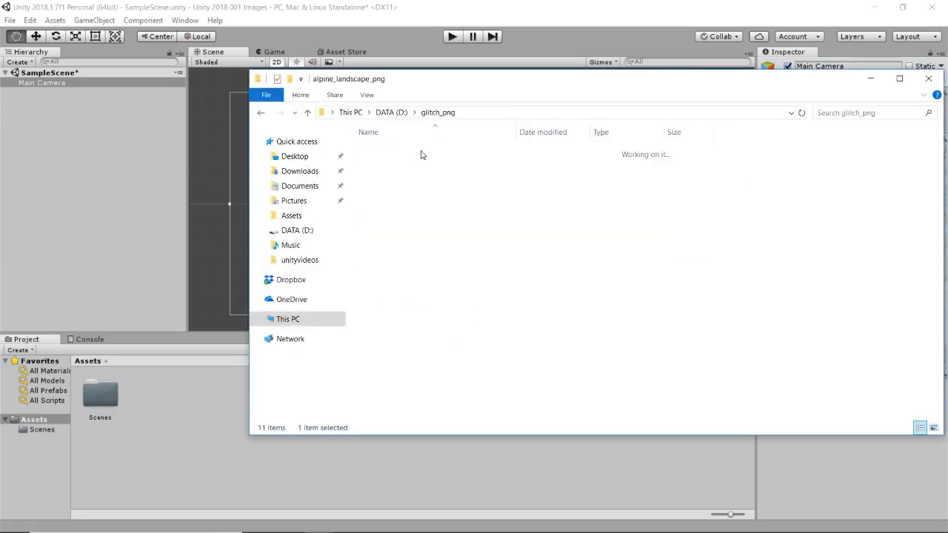
{"action": "scroll", "coordinate": [592, 293], "scroll_direction": "down", "scroll_amount": 5}
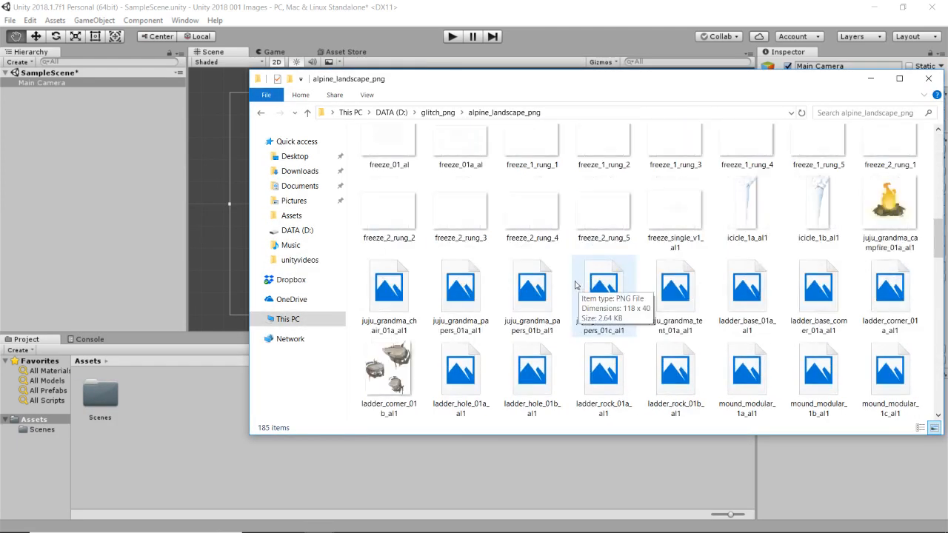
{"action": "left_click_drag", "start_coordinate": [666, 298], "coordinate": [203, 463]}
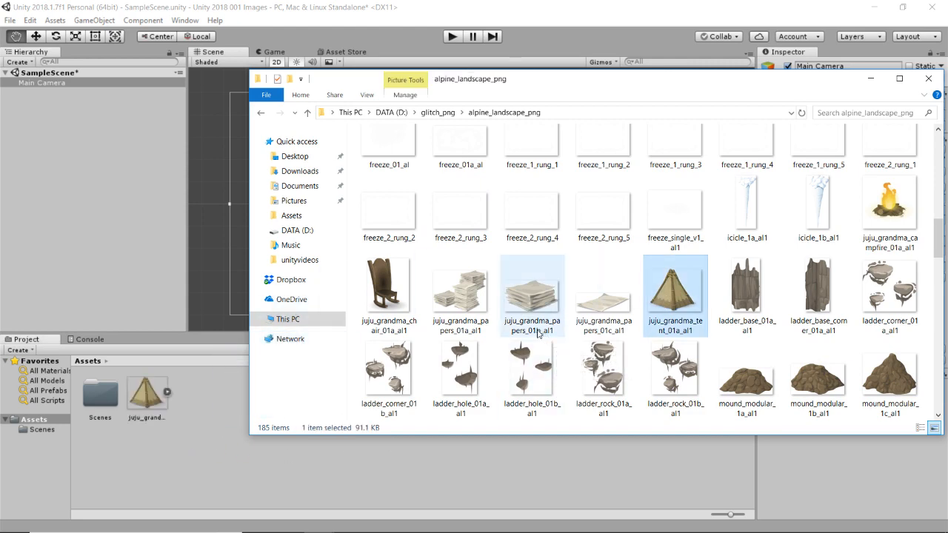
{"action": "scroll", "coordinate": [556, 346], "scroll_direction": "down", "scroll_amount": 5}
{"action": "left_click_drag", "start_coordinate": [390, 197], "coordinate": [211, 444]}
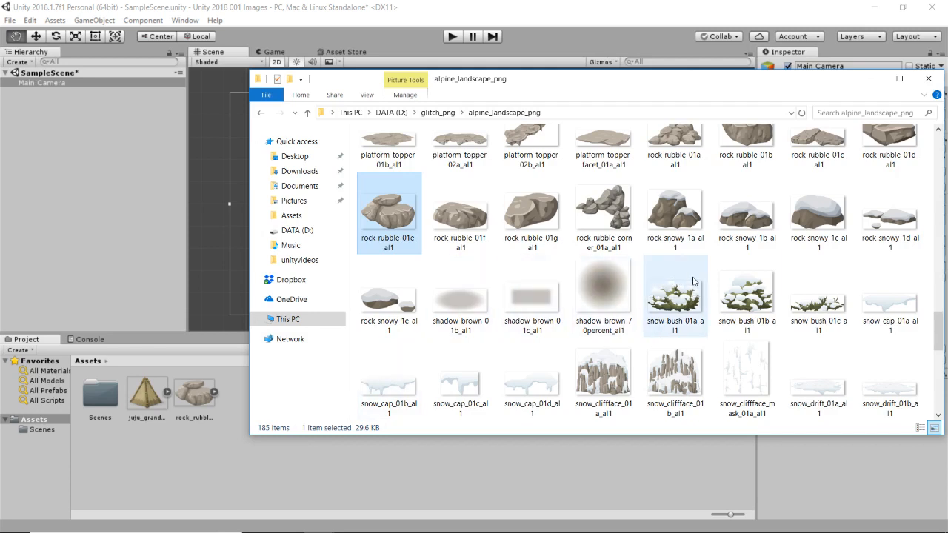
{"action": "left_click_drag", "start_coordinate": [809, 211], "coordinate": [209, 488]}
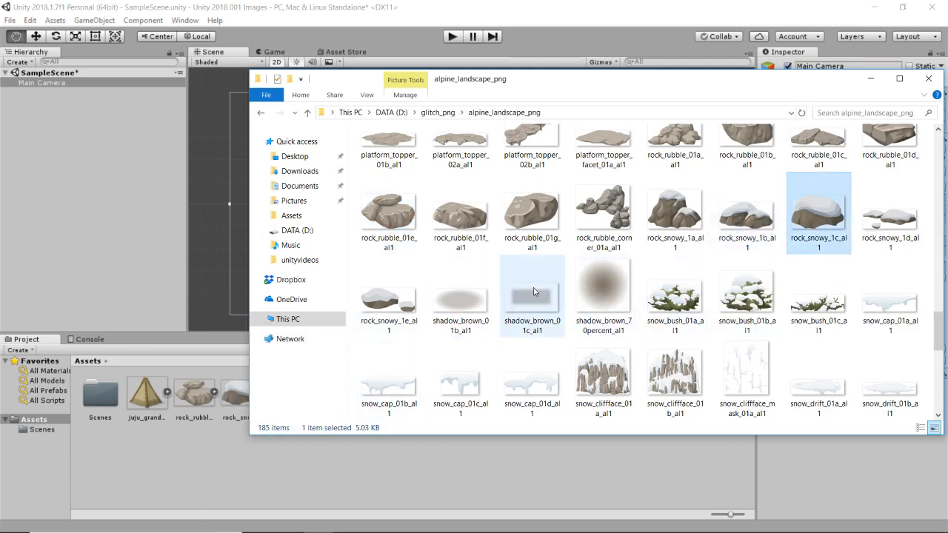
Import the snow_skirt_01b_al1 image from the alpine_landscape_png folder into the project's Assets.
{"action": "scroll", "coordinate": [526, 296], "scroll_direction": "down", "scroll_amount": 5}
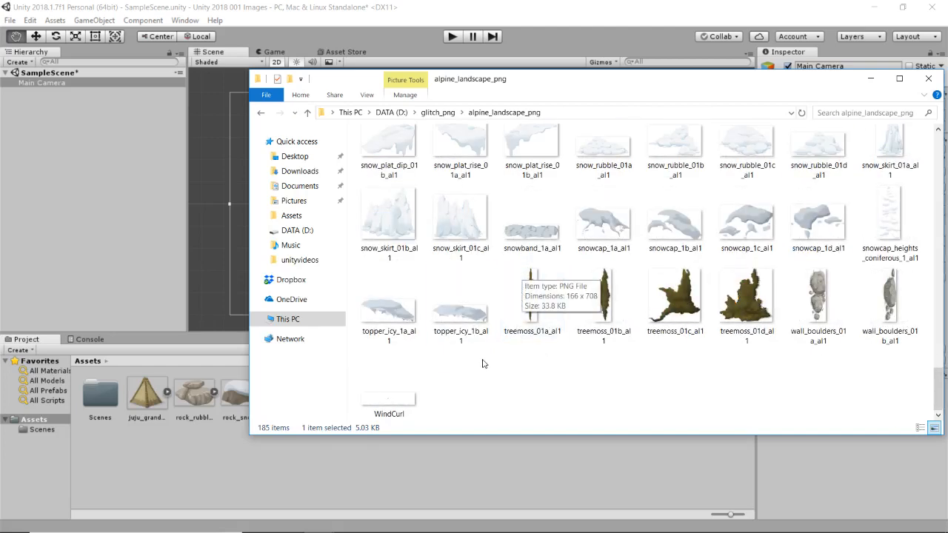
{"action": "scroll", "coordinate": [446, 345], "scroll_direction": "up", "scroll_amount": 3}
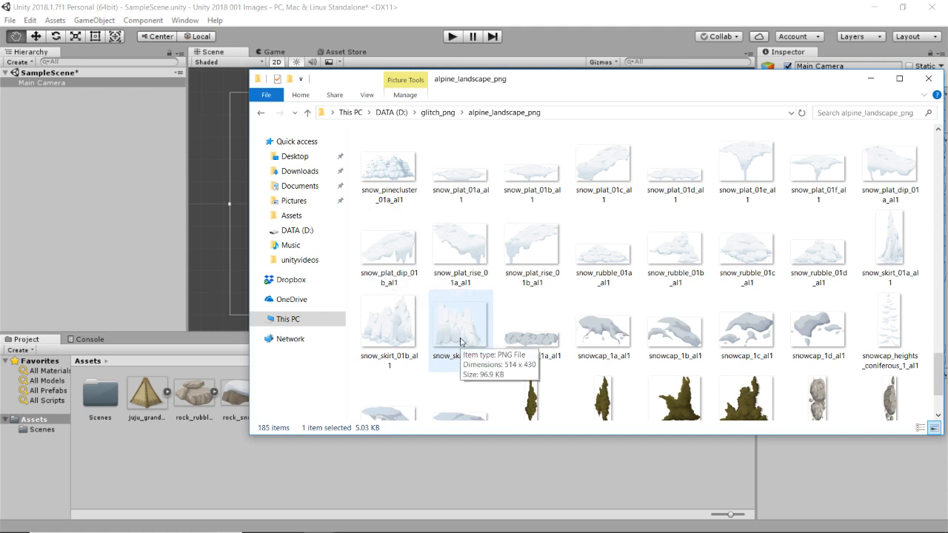
{"action": "left_click", "coordinate": [388, 324]}
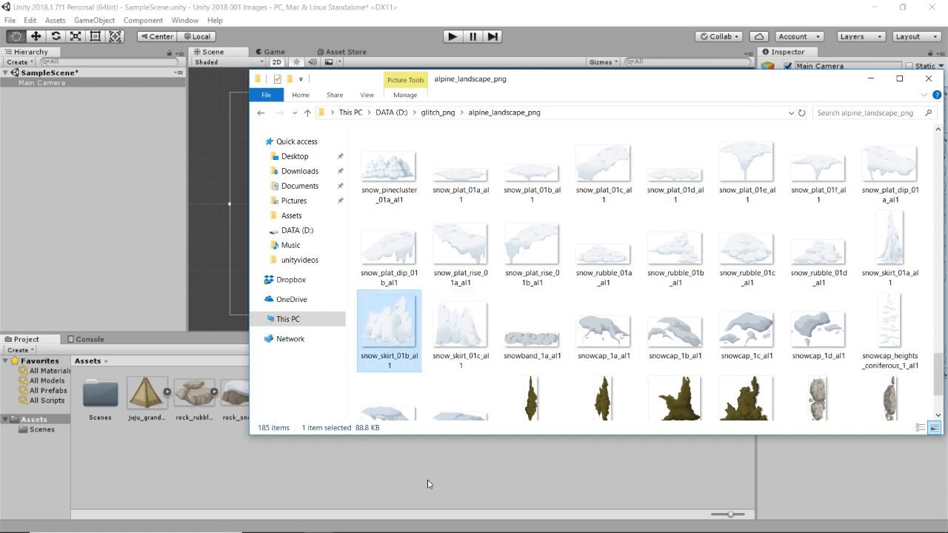
Import the wooden garden sign and the flash_crash creature images from the firebog-png folder into Assets, and return to Unity.
{"action": "left_click", "coordinate": [261, 114]}
{"action": "double_click", "coordinate": [434, 161]}
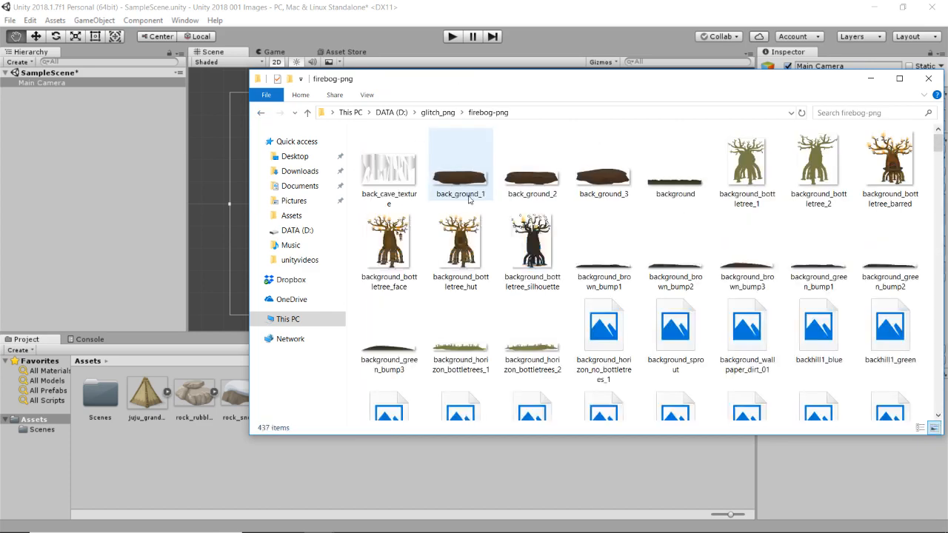
{"action": "scroll", "coordinate": [646, 361], "scroll_direction": "down", "scroll_amount": 10}
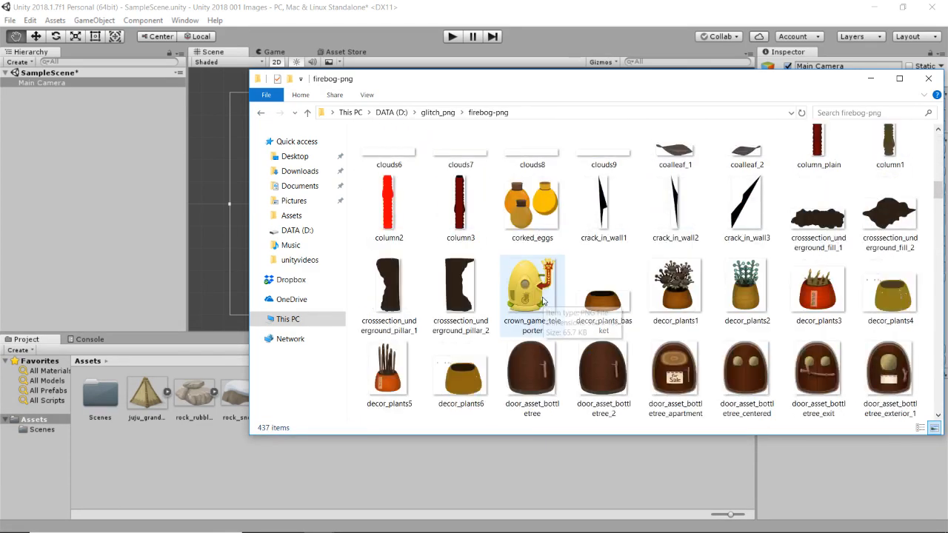
{"action": "scroll", "coordinate": [543, 299], "scroll_direction": "down", "scroll_amount": 6}
{"action": "left_click_drag", "start_coordinate": [675, 293], "coordinate": [419, 471]}
{"action": "left_click_drag", "start_coordinate": [530, 411], "coordinate": [622, 490]}
{"action": "left_click", "coordinate": [622, 490]}
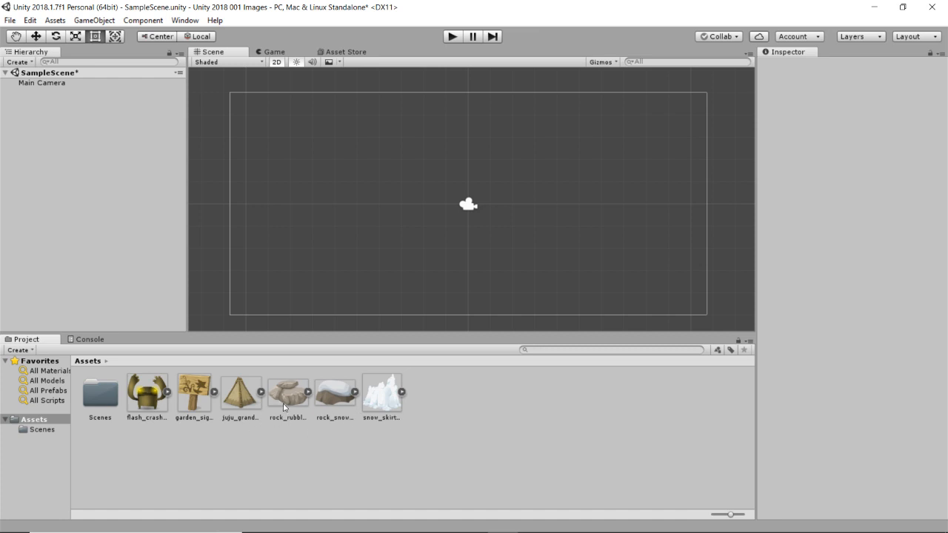
Place the snow_skirt image in the scene to the left of the camera, at about X -5.23, Y -0.36.
{"action": "left_click_drag", "start_coordinate": [284, 405], "coordinate": [284, 408]}
{"action": "left_click_drag", "start_coordinate": [381, 392], "coordinate": [353, 216]}
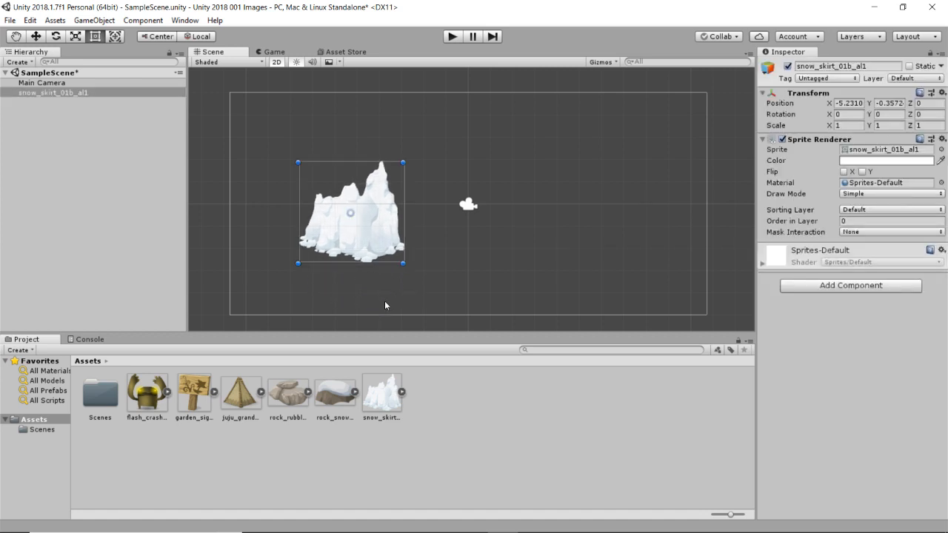
{"action": "left_click_drag", "start_coordinate": [374, 403], "coordinate": [373, 383]}
View the snow_skirt sprite in the 3D scene view, return to 2D and select the sprite in the Hierarchy.
{"action": "left_click", "coordinate": [276, 62]}
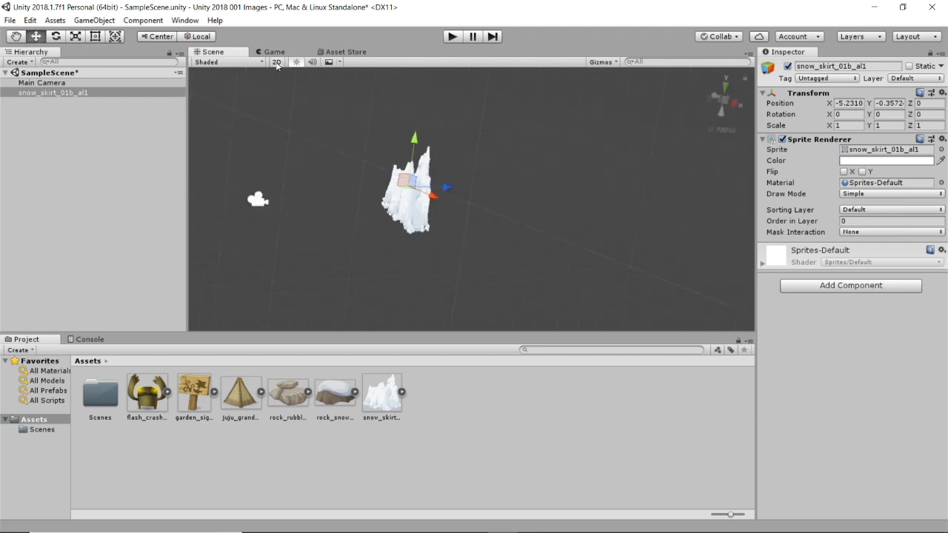
{"action": "left_click", "coordinate": [276, 62]}
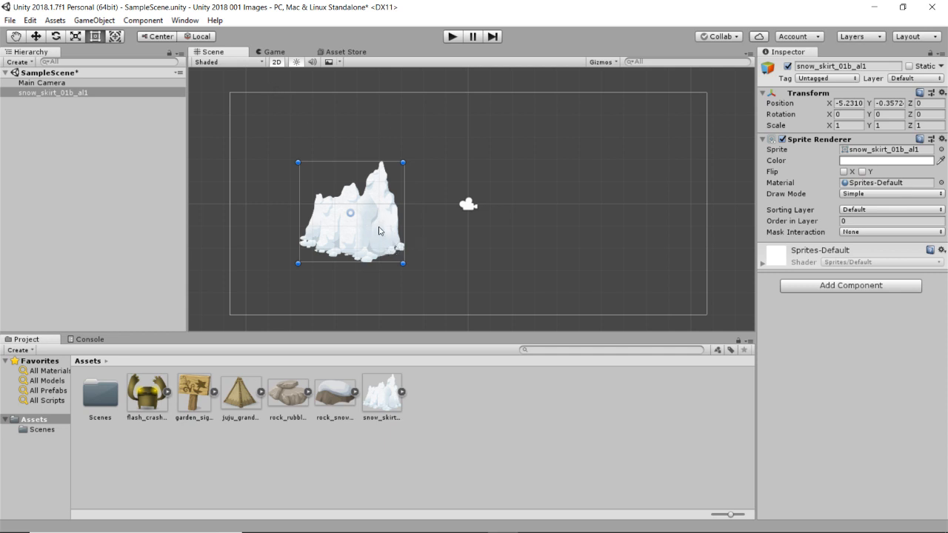
{"action": "left_click", "coordinate": [51, 92]}
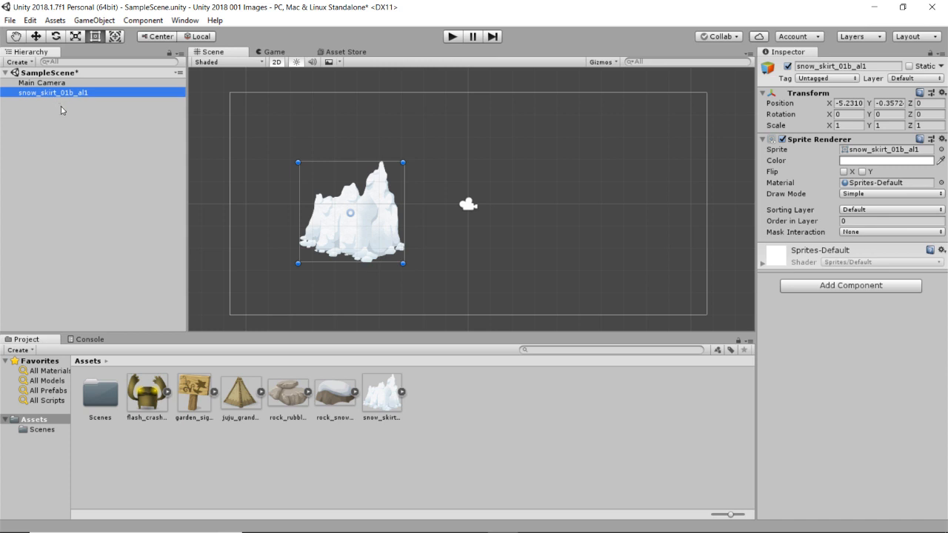
Check the snow_skirt sprite in the Game view, then run and stop the game twice from the Scene view.
{"action": "left_click", "coordinate": [274, 52]}
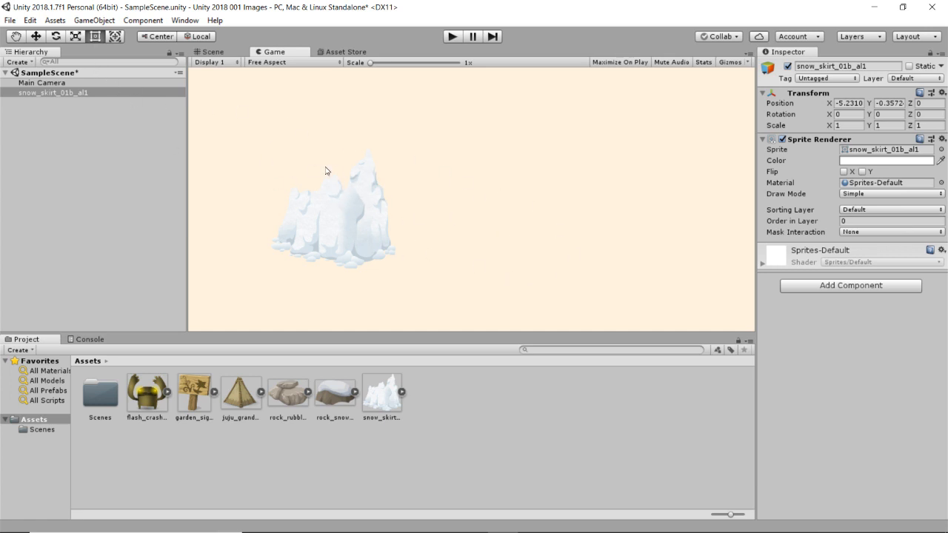
{"action": "left_click", "coordinate": [215, 53]}
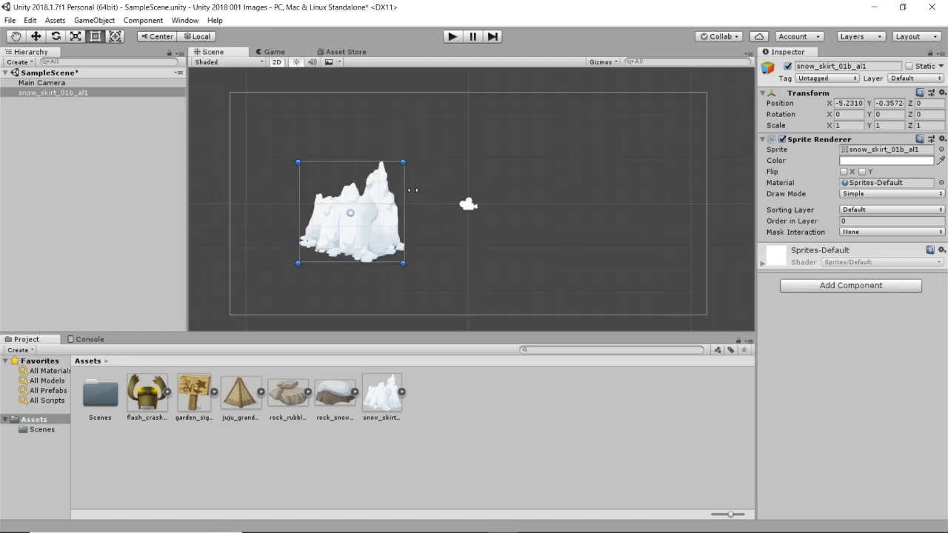
{"action": "left_click", "coordinate": [454, 37]}
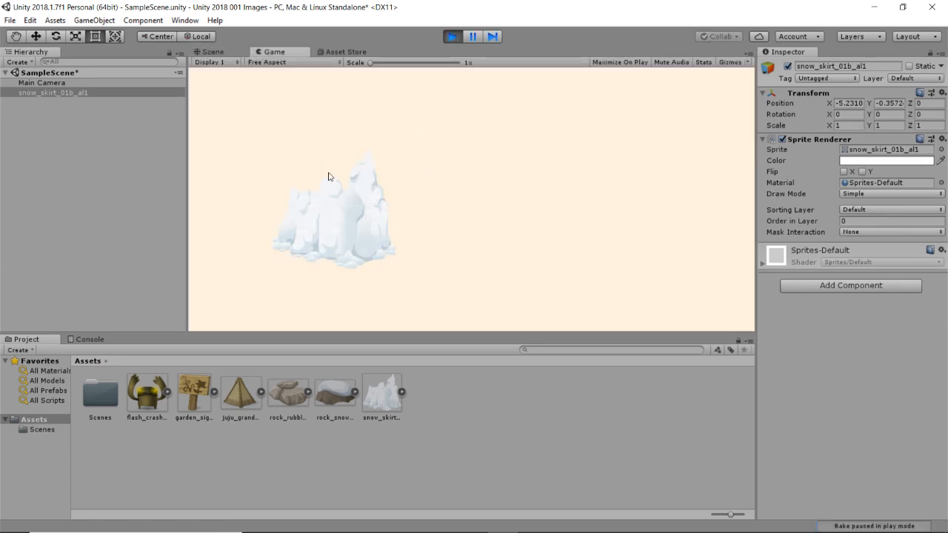
{"action": "left_click", "coordinate": [451, 34]}
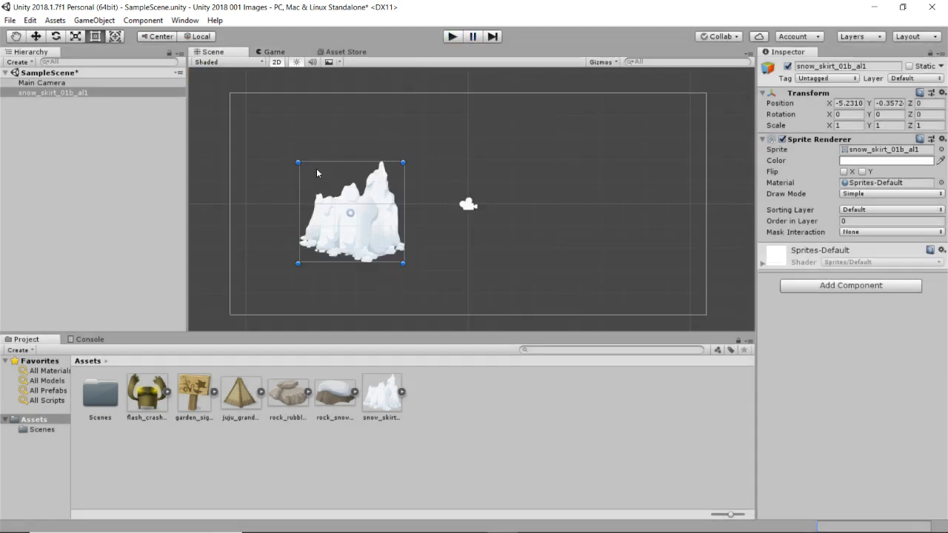
{"action": "left_click", "coordinate": [451, 37]}
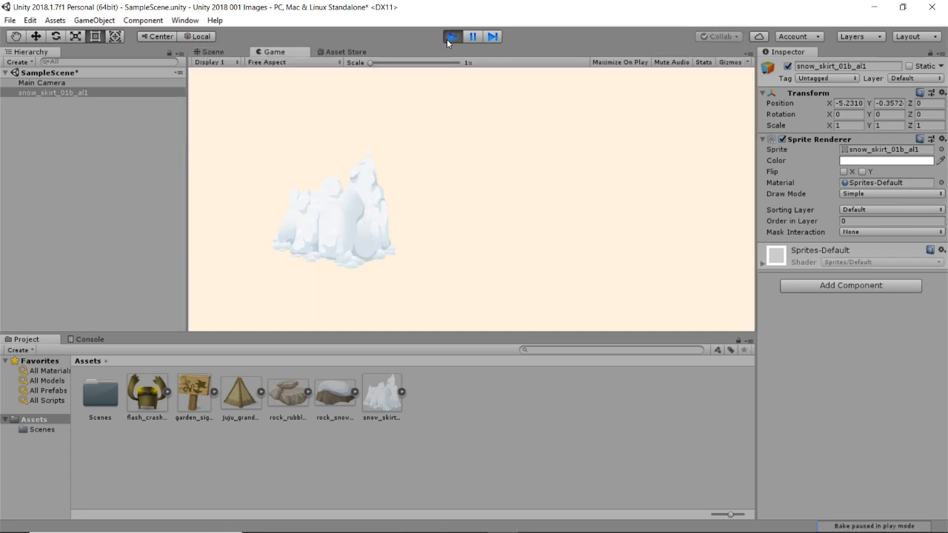
{"action": "left_click", "coordinate": [447, 37]}
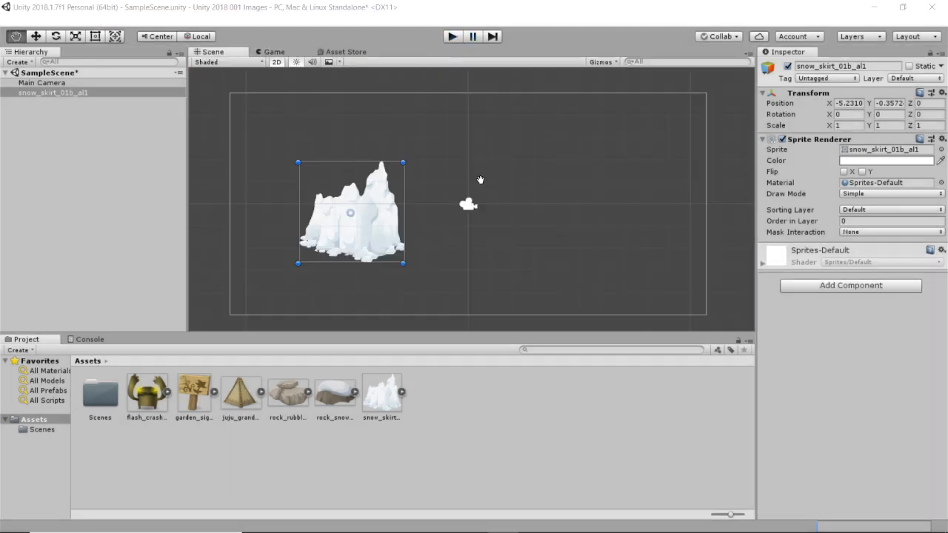
{"action": "key", "text": "alt+Tab"}
{"action": "key", "text": "alt+Tab"}
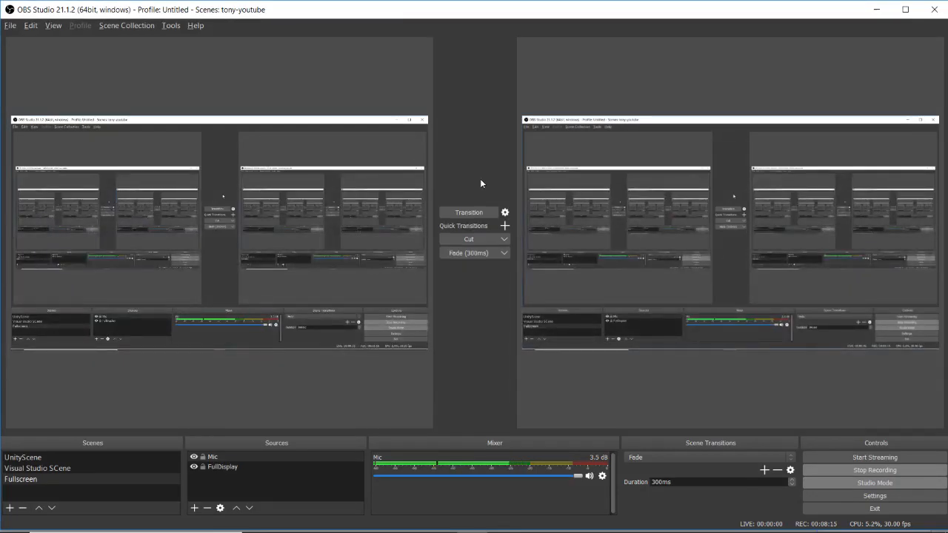
{"action": "key", "text": "alt+Tab"}
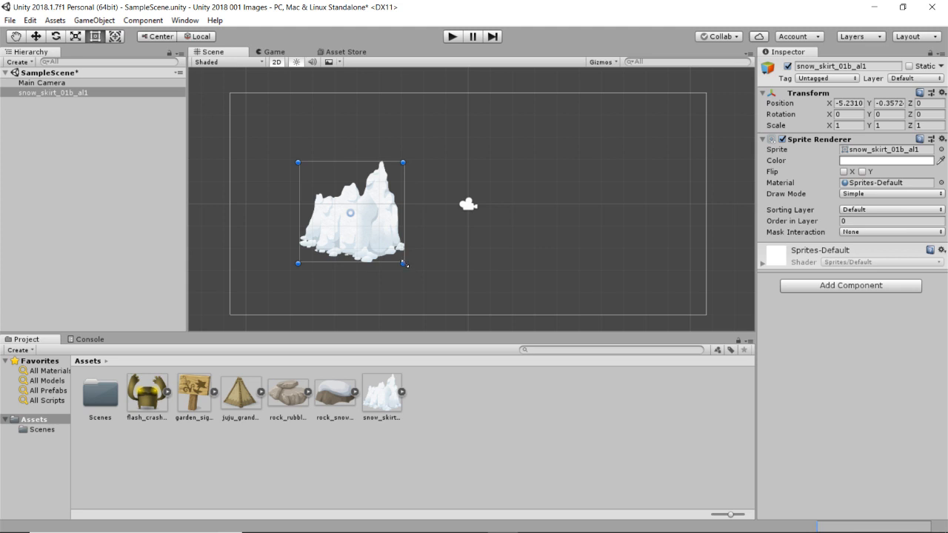
Stretch the snow_skirt sprite to a scale of about 8.09 by 5.28 with the Rect tool and test it in Play mode.
{"action": "left_click_drag", "start_coordinate": [398, 264], "coordinate": [764, 348]}
{"action": "key", "text": "ctrl+z"}
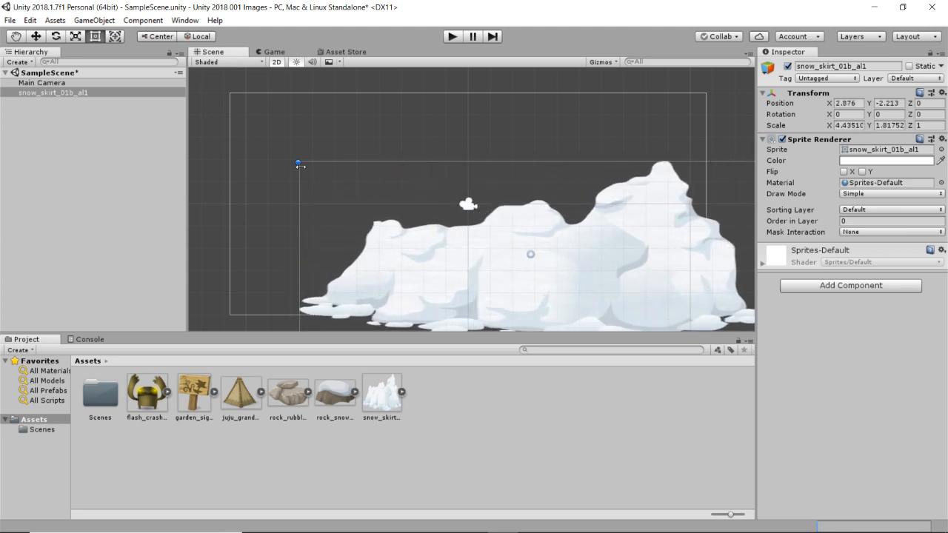
{"action": "left_click_drag", "start_coordinate": [300, 167], "coordinate": [24, 413]}
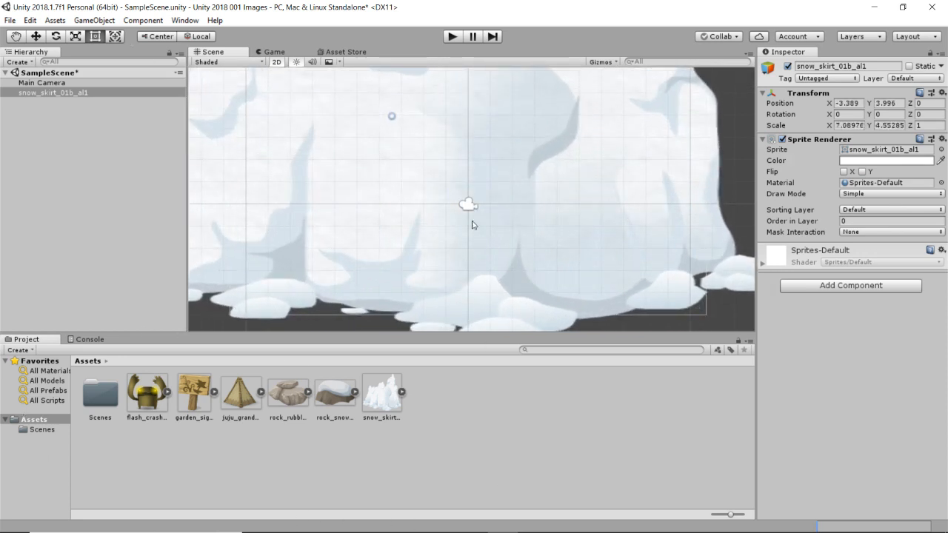
{"action": "scroll", "coordinate": [385, 252], "scroll_direction": "down", "scroll_amount": 5}
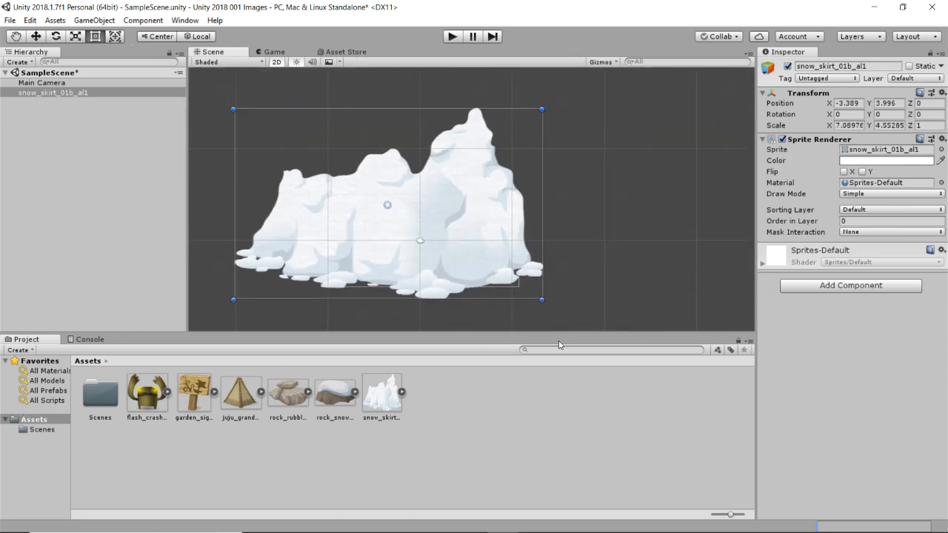
{"action": "left_click_drag", "start_coordinate": [539, 297], "coordinate": [584, 329]}
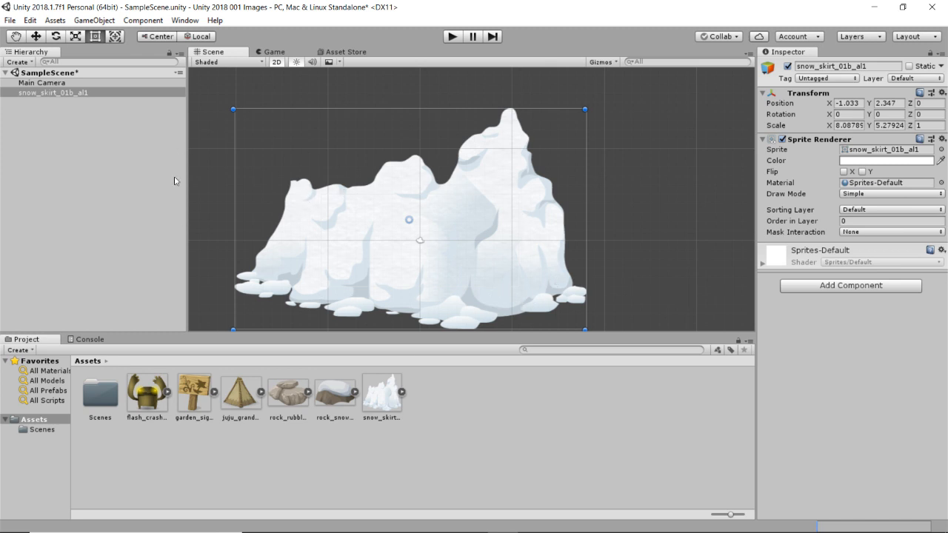
{"action": "left_click", "coordinate": [452, 37]}
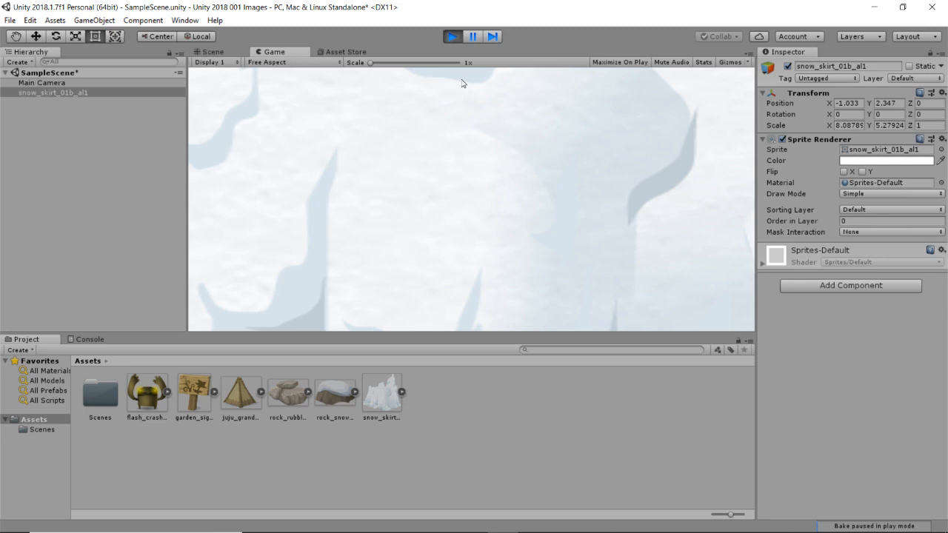
{"action": "left_click", "coordinate": [451, 37]}
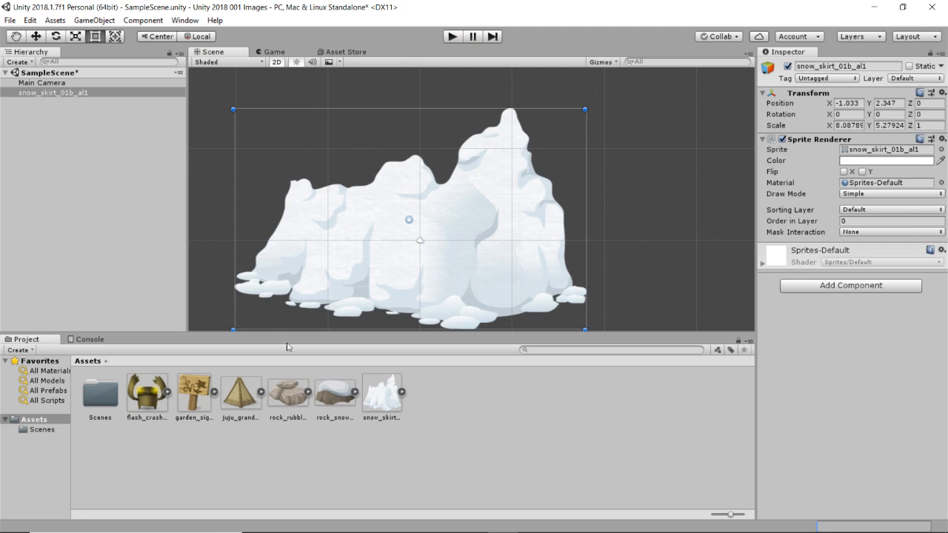
Place the flash_crasher_demon image in the scene at about X -4.91, Y -0.33, in front of the snow, and test it in Play mode.
{"action": "left_click", "coordinate": [74, 83]}
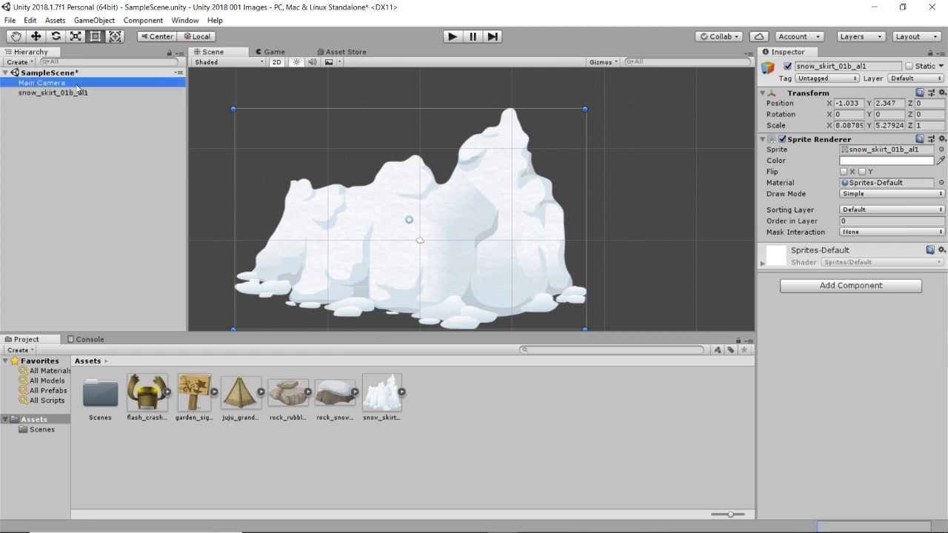
{"action": "left_click", "coordinate": [73, 93]}
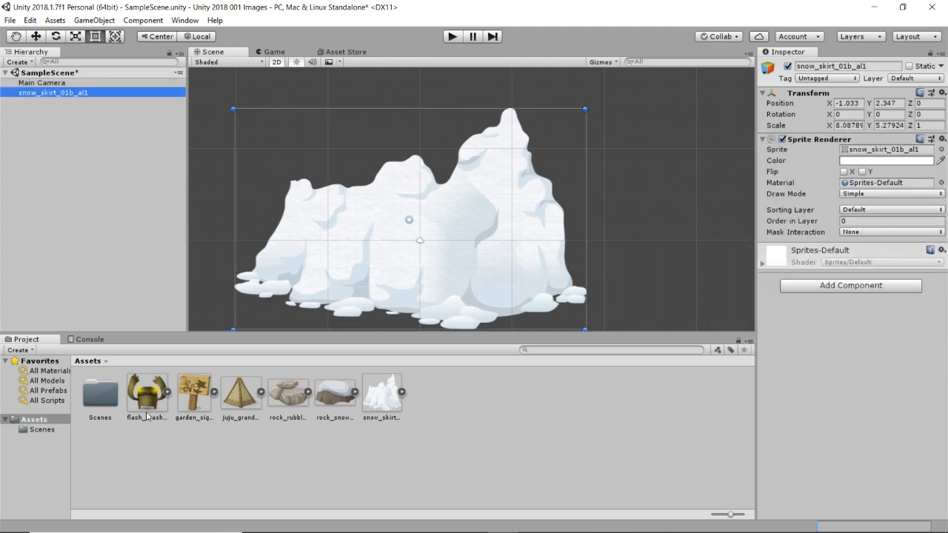
{"action": "left_click_drag", "start_coordinate": [147, 394], "coordinate": [375, 243]}
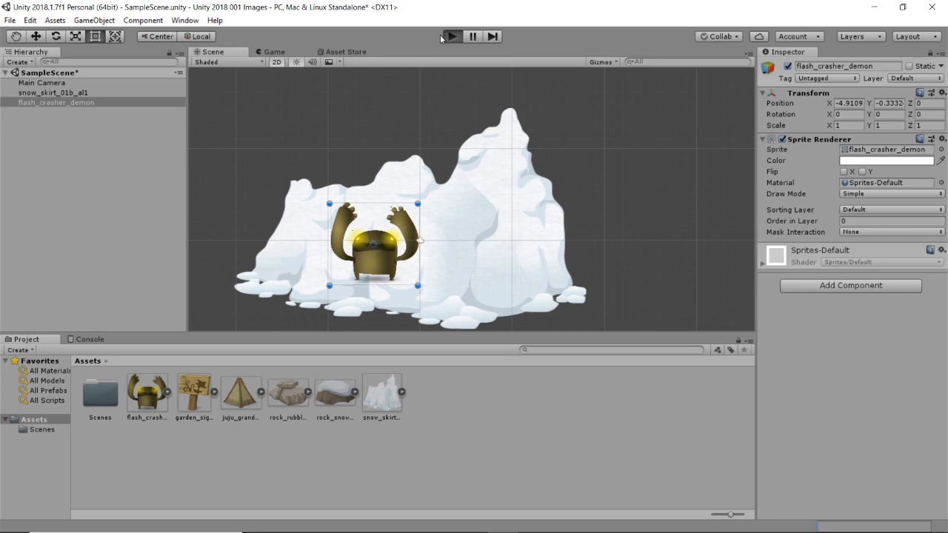
{"action": "left_click", "coordinate": [441, 35]}
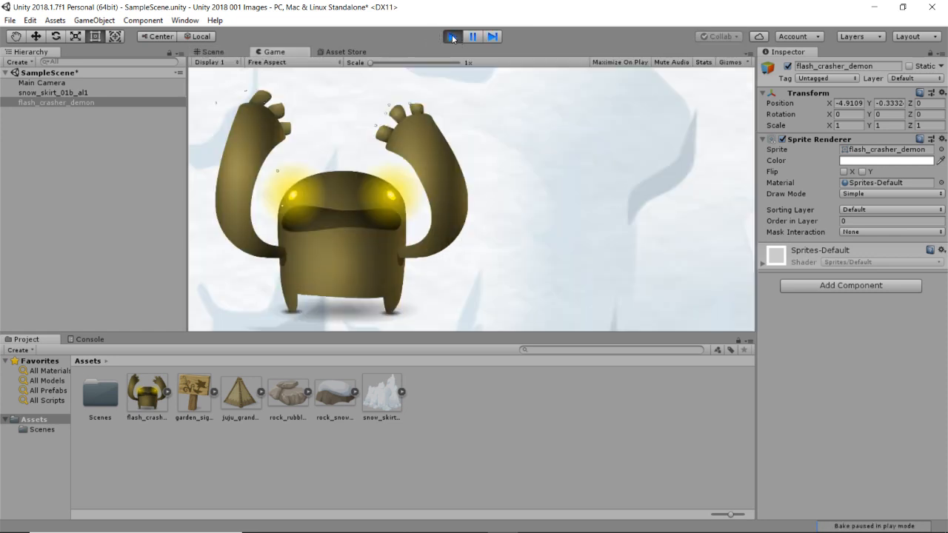
{"action": "left_click", "coordinate": [451, 36]}
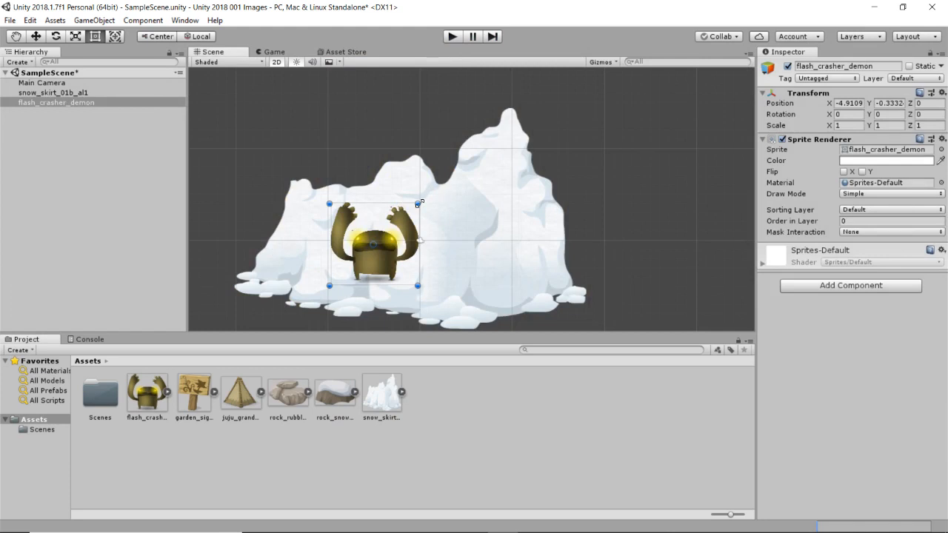
Shrink the flash_crasher_demon sprite to a scale of about 0.43 by 0.45 with the Rect tool, then run and stop the game.
{"action": "left_click_drag", "start_coordinate": [419, 202], "coordinate": [370, 247]}
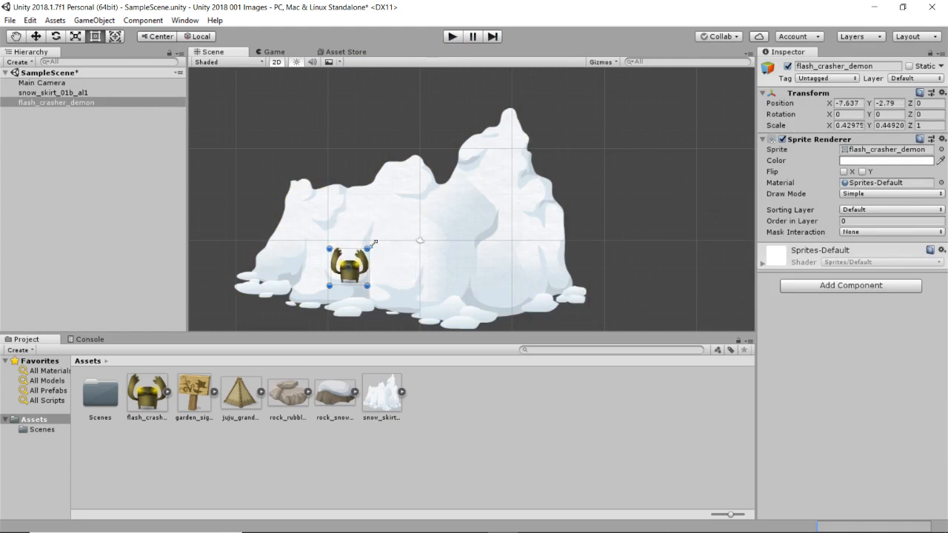
{"action": "left_click", "coordinate": [450, 37]}
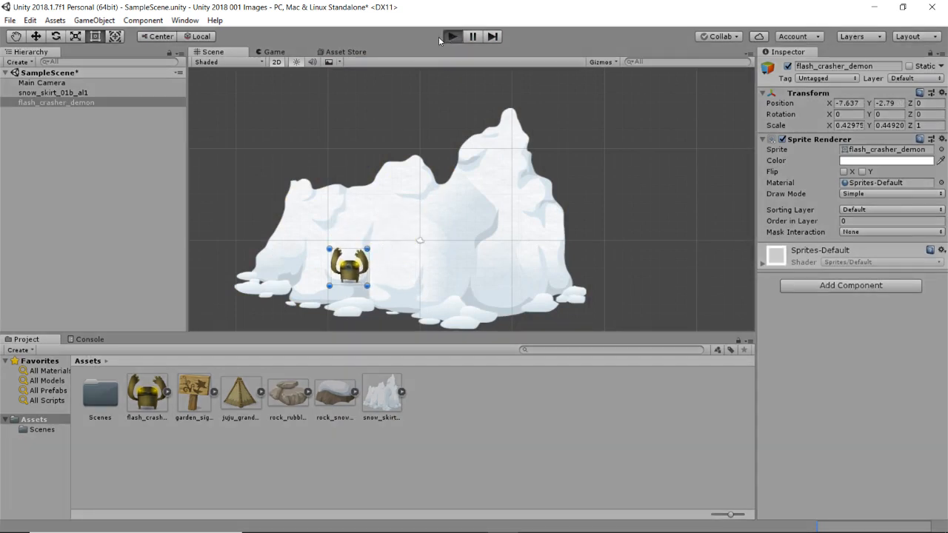
{"action": "left_click", "coordinate": [449, 36]}
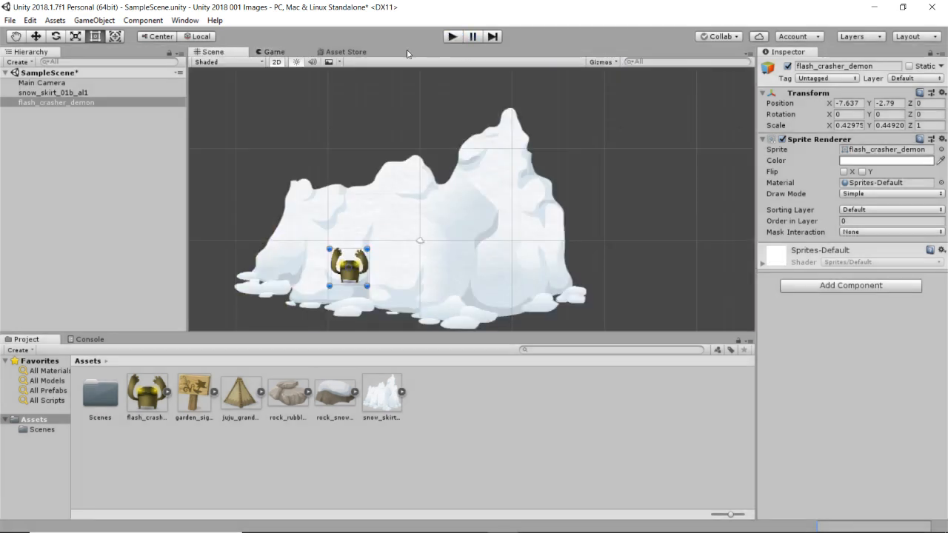
Switch back and forth between the Scene and Game views to compare how the demon and snow sprites appear.
{"action": "left_click", "coordinate": [276, 53]}
{"action": "left_click", "coordinate": [231, 53]}
{"action": "left_click", "coordinate": [275, 53]}
{"action": "left_click", "coordinate": [237, 53]}
{"action": "left_click", "coordinate": [272, 53]}
{"action": "left_click", "coordinate": [220, 53]}
{"action": "left_click", "coordinate": [250, 51]}
{"action": "left_click", "coordinate": [220, 53]}
Run the game, try pausing and resuming it, and stop it to return to editing the scene.
{"action": "left_click", "coordinate": [452, 36]}
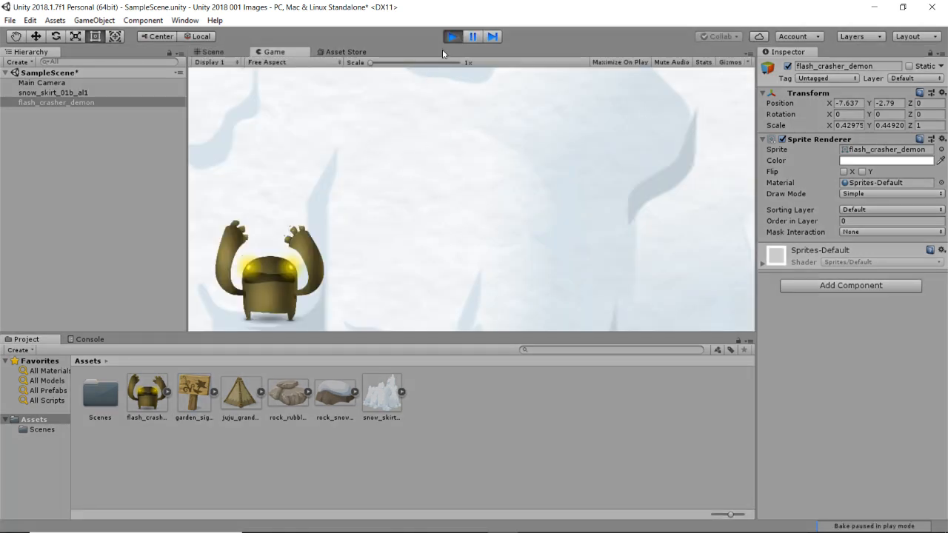
{"action": "left_click", "coordinate": [452, 37]}
{"action": "left_click", "coordinate": [473, 37]}
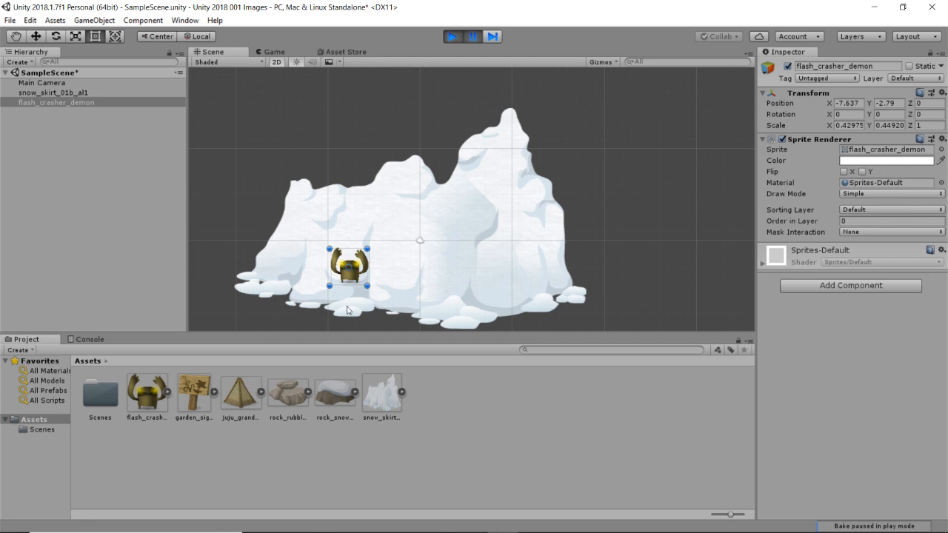
{"action": "left_click", "coordinate": [474, 37]}
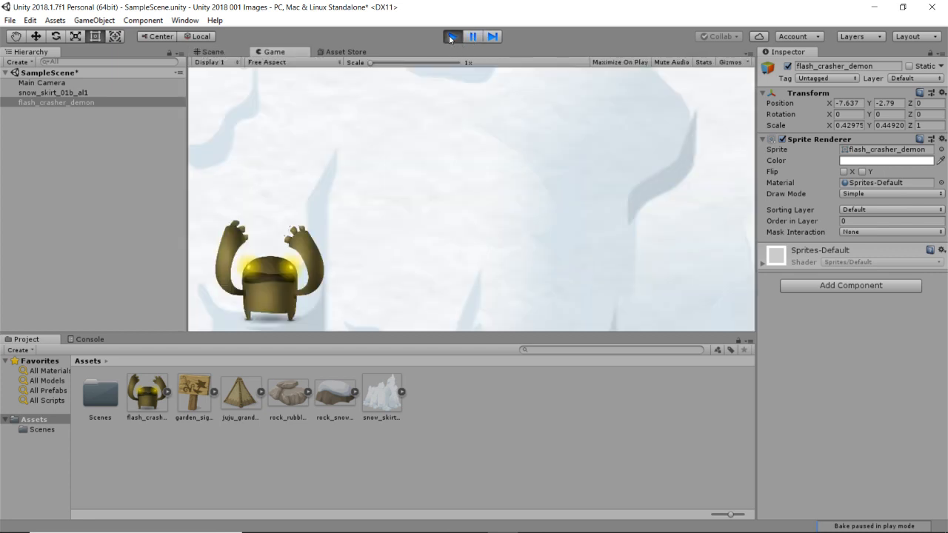
{"action": "left_click", "coordinate": [450, 36]}
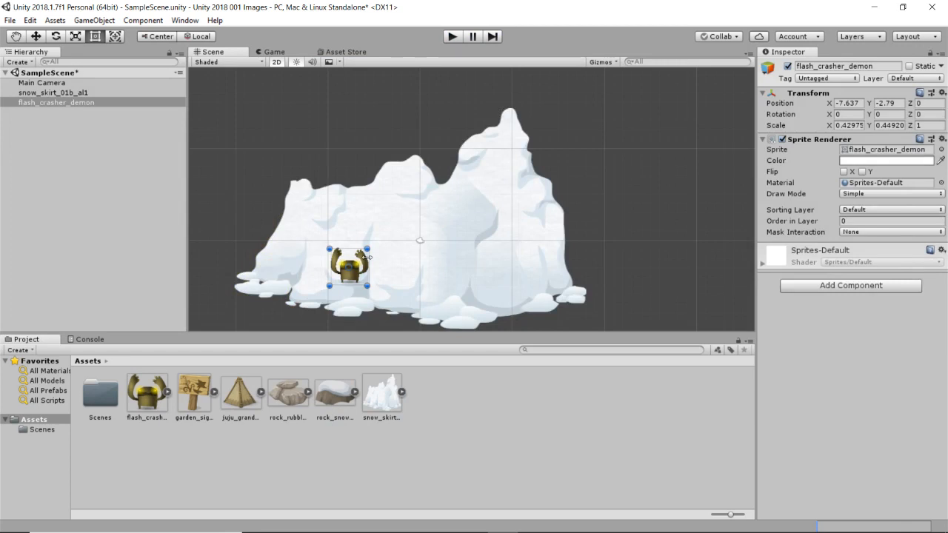
{"action": "left_click", "coordinate": [453, 36]}
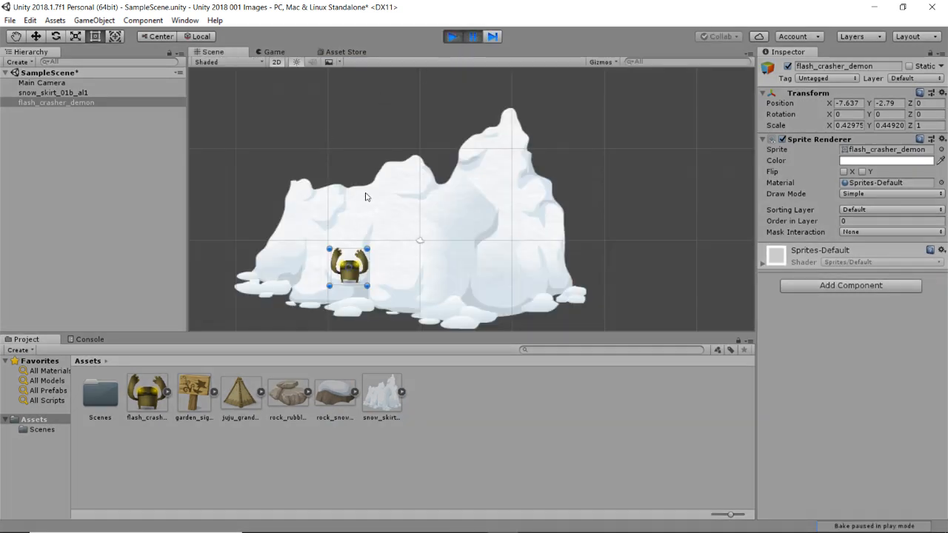
{"action": "left_click", "coordinate": [451, 36]}
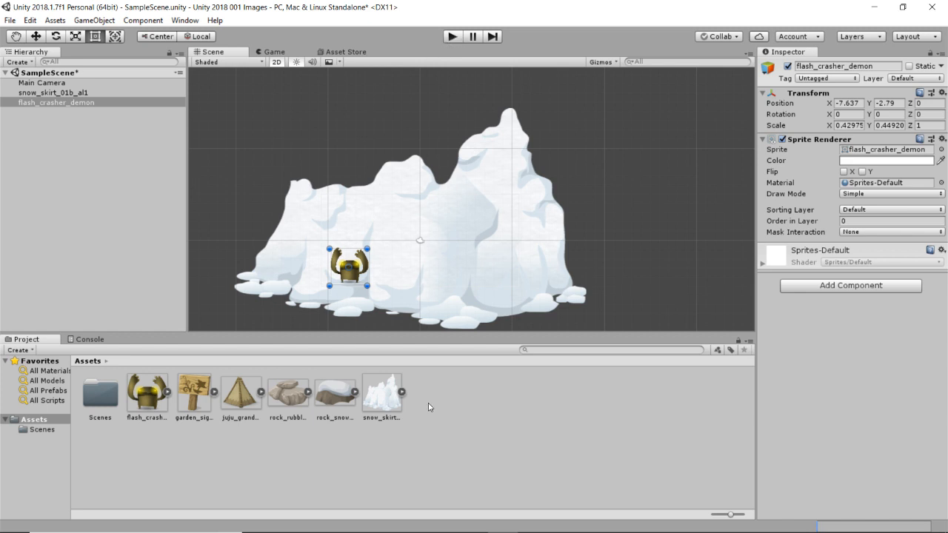
Place the garden_sign image in the scene at about X -1.14, Y -3.29 and test it in Play mode.
{"action": "left_click_drag", "start_coordinate": [191, 390], "coordinate": [411, 274]}
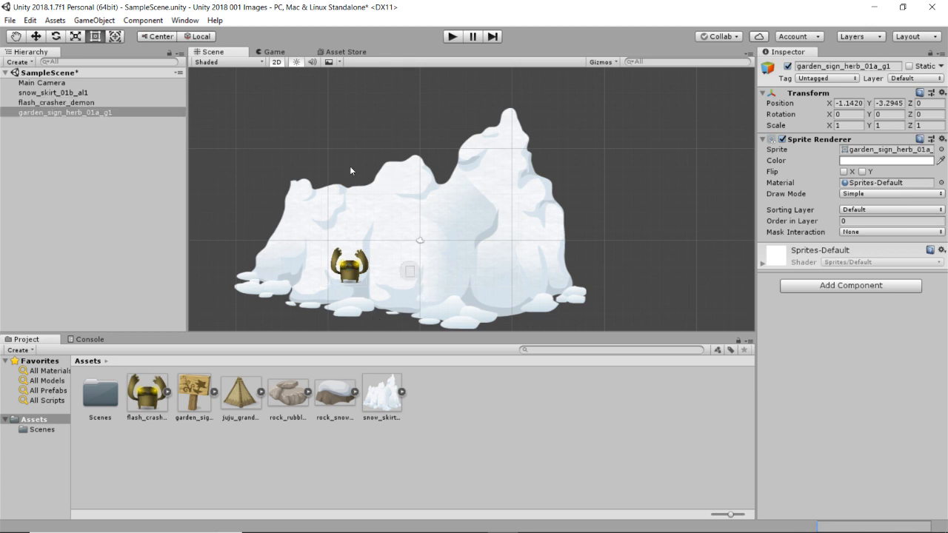
{"action": "left_click", "coordinate": [445, 37]}
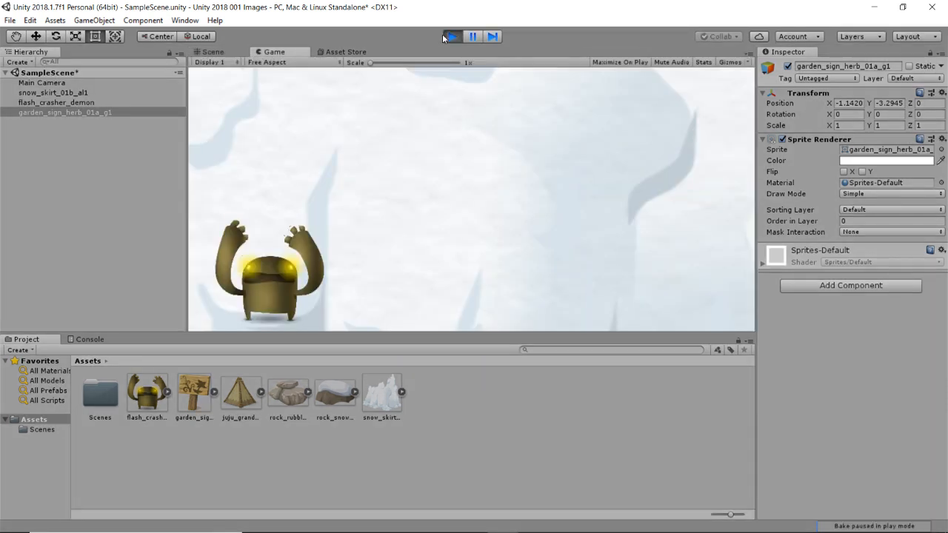
{"action": "left_click", "coordinate": [449, 35]}
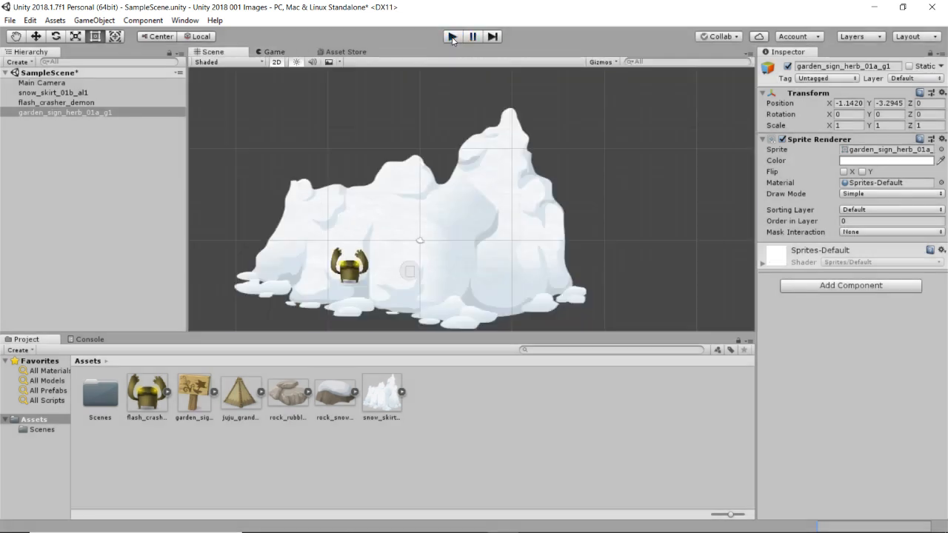
Examine the Order in Layer setting of the garden_sign, snow_skirt and flash_crasher_demon sprites.
{"action": "left_click", "coordinate": [106, 113]}
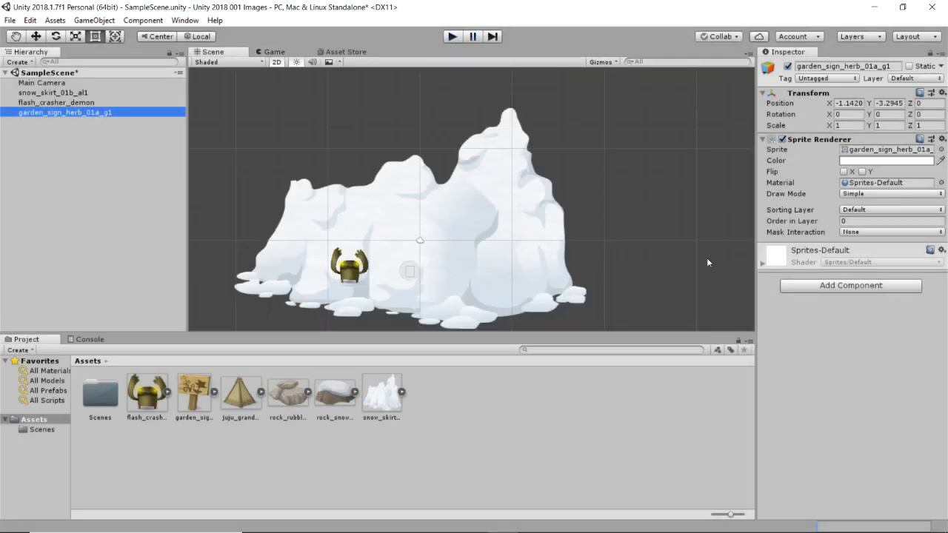
{"action": "left_click_drag", "start_coordinate": [821, 224], "coordinate": [811, 221]}
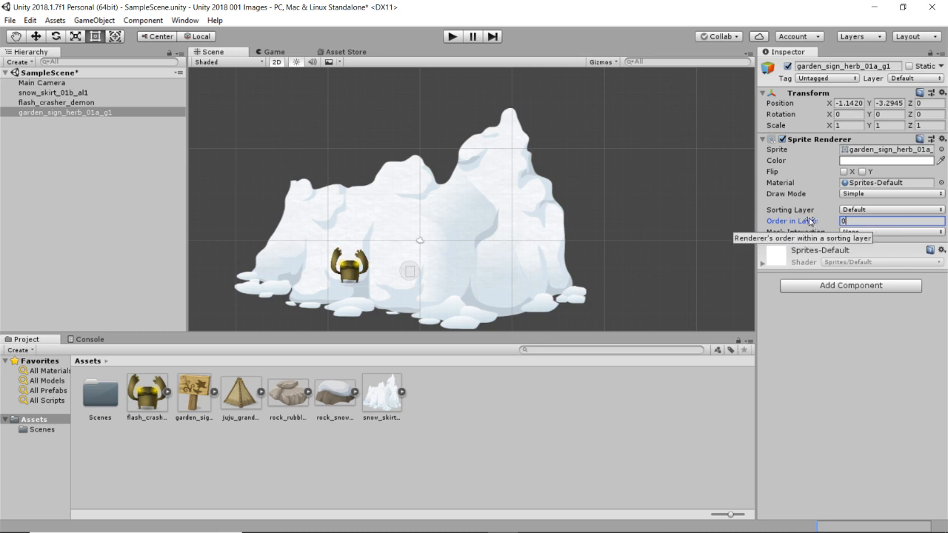
{"action": "left_click", "coordinate": [844, 403]}
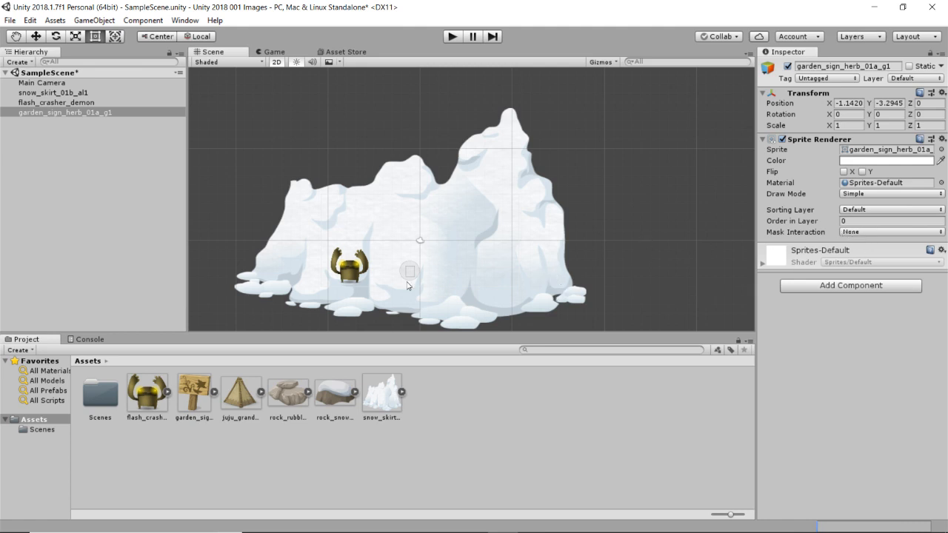
{"action": "left_click", "coordinate": [147, 224]}
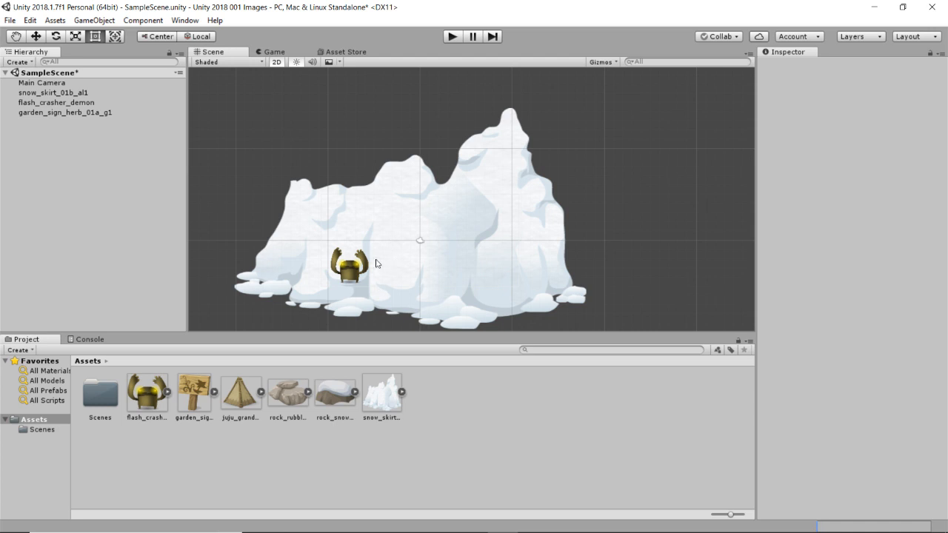
{"action": "left_click", "coordinate": [53, 94]}
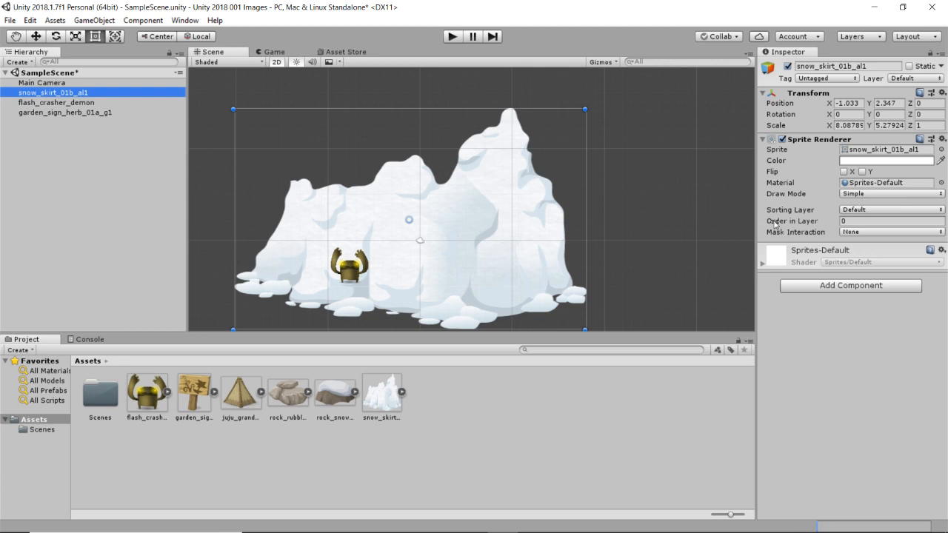
{"action": "left_click", "coordinate": [859, 220]}
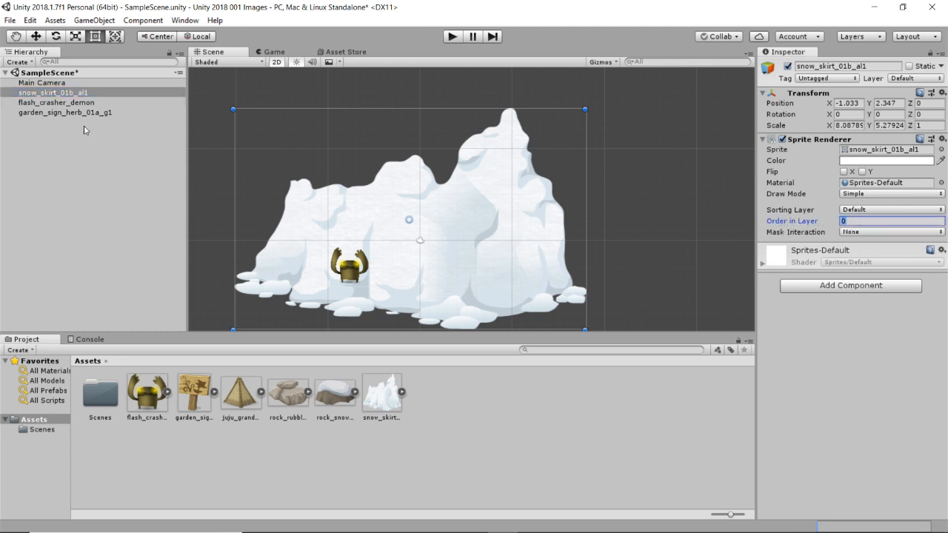
{"action": "left_click", "coordinate": [71, 103]}
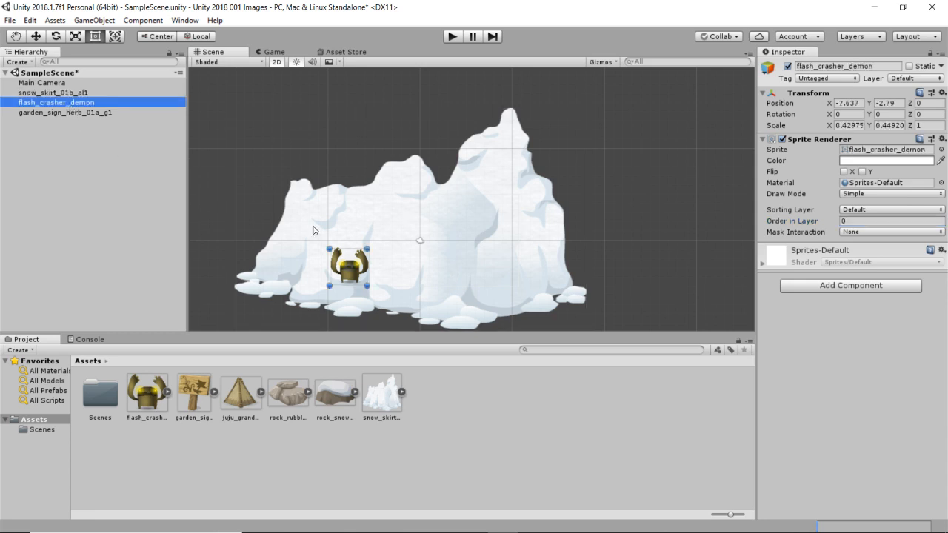
{"action": "left_click", "coordinate": [858, 221]}
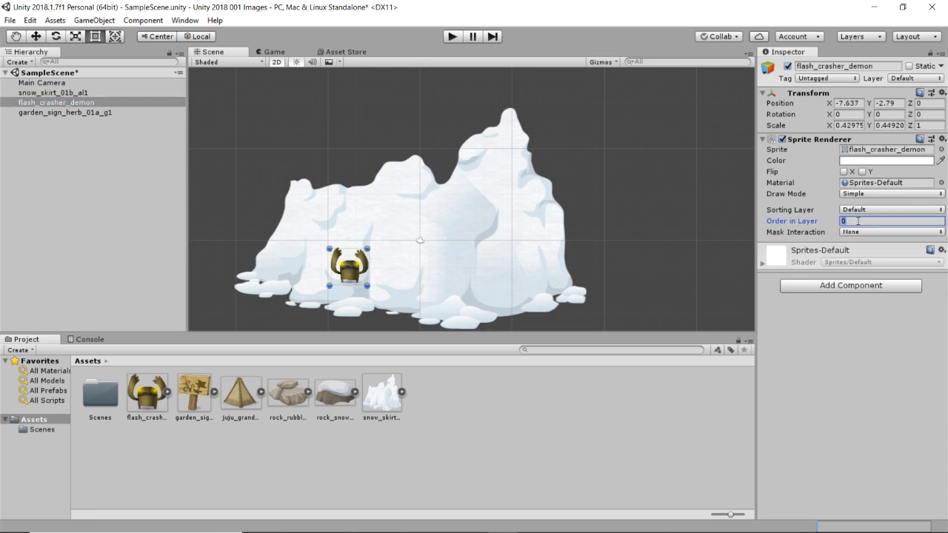
{"action": "left_click", "coordinate": [94, 112]}
{"action": "left_click", "coordinate": [857, 221]}
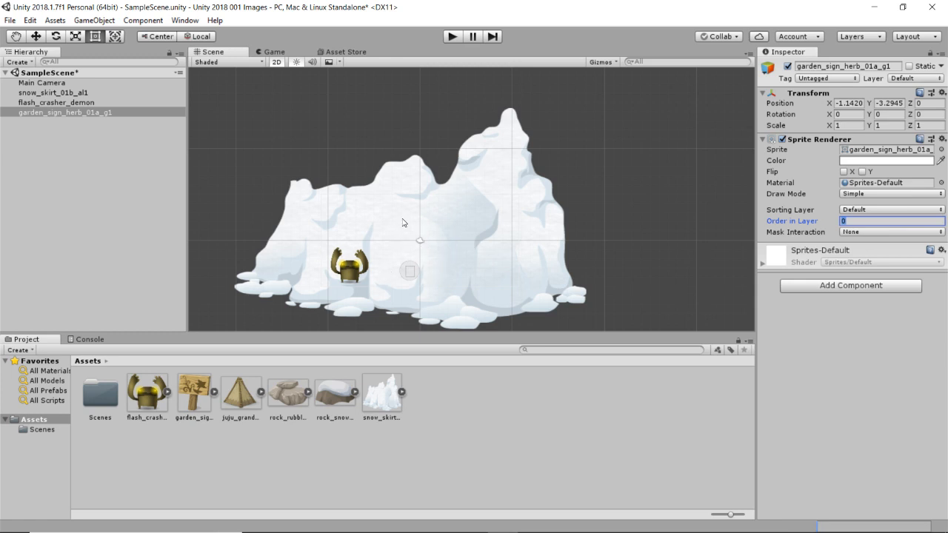
{"action": "left_click", "coordinate": [94, 93]}
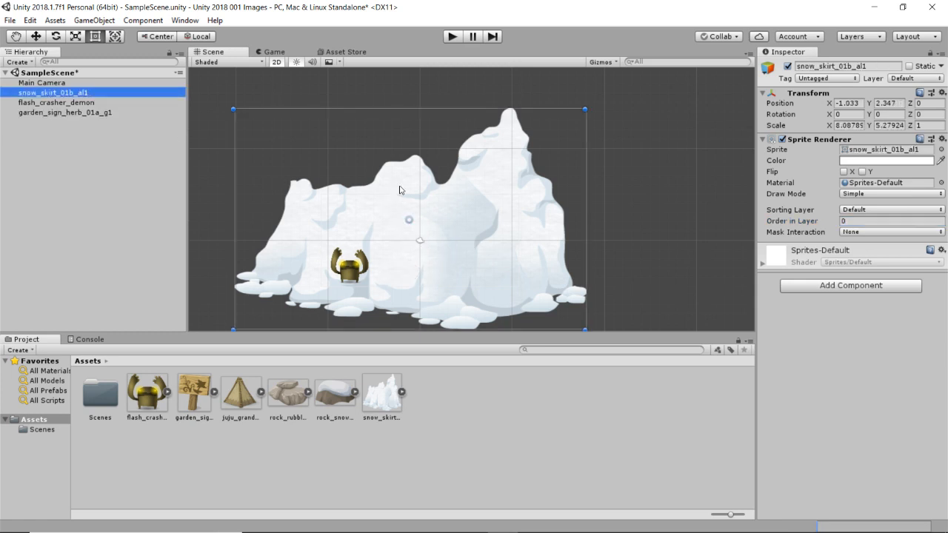
Set the Order in Layer of the flash_crasher_demon sprite to 10.
{"action": "left_click", "coordinate": [78, 103]}
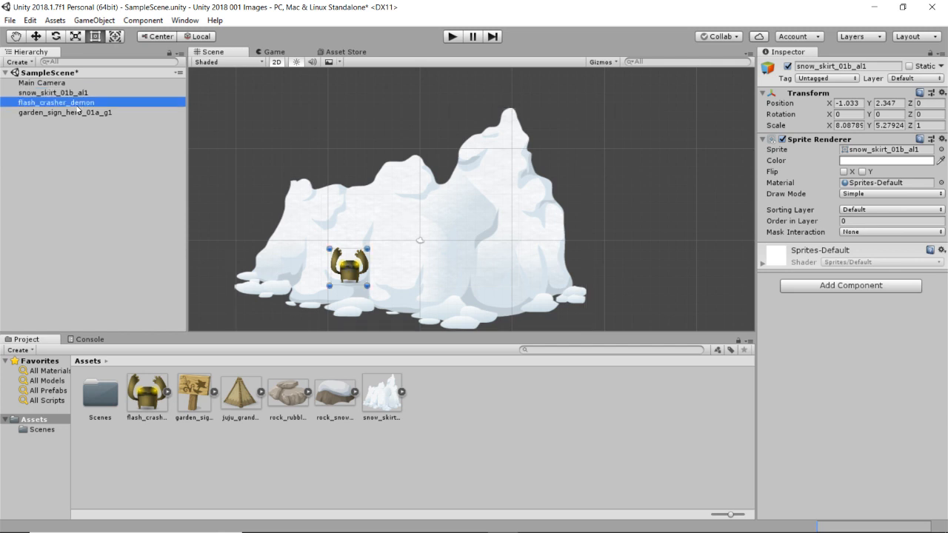
{"action": "left_click", "coordinate": [866, 220]}
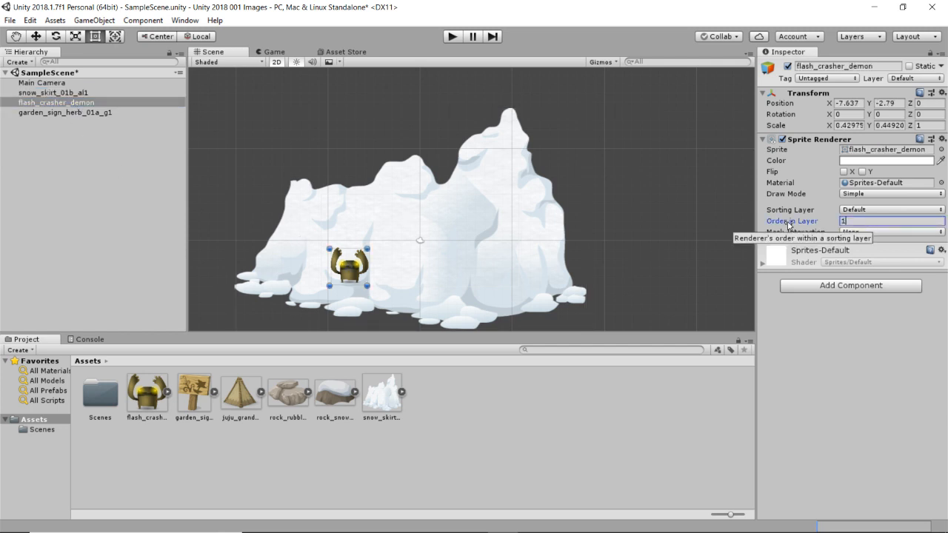
{"action": "type", "text": "10"}
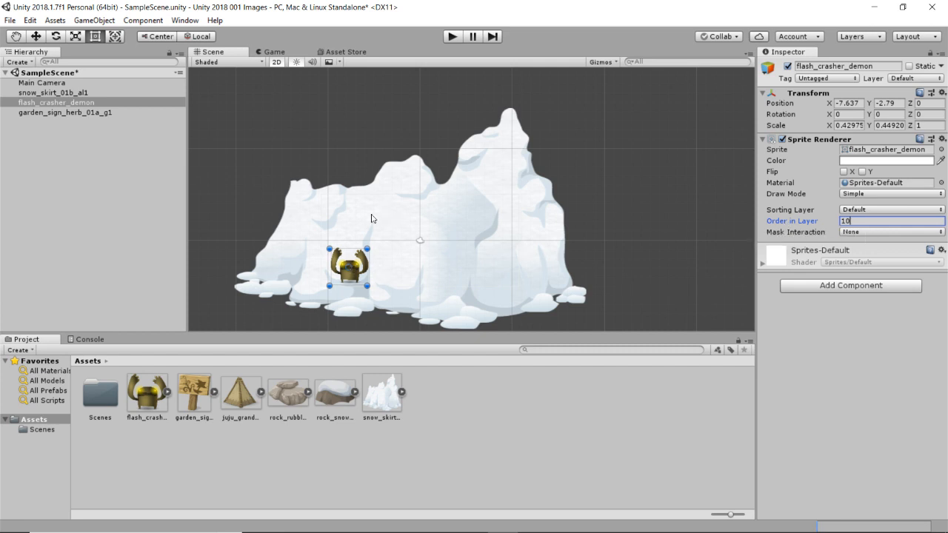
Set the Order in Layer of the garden_sign sprite to 5.
{"action": "left_click", "coordinate": [117, 110]}
{"action": "left_click", "coordinate": [868, 220]}
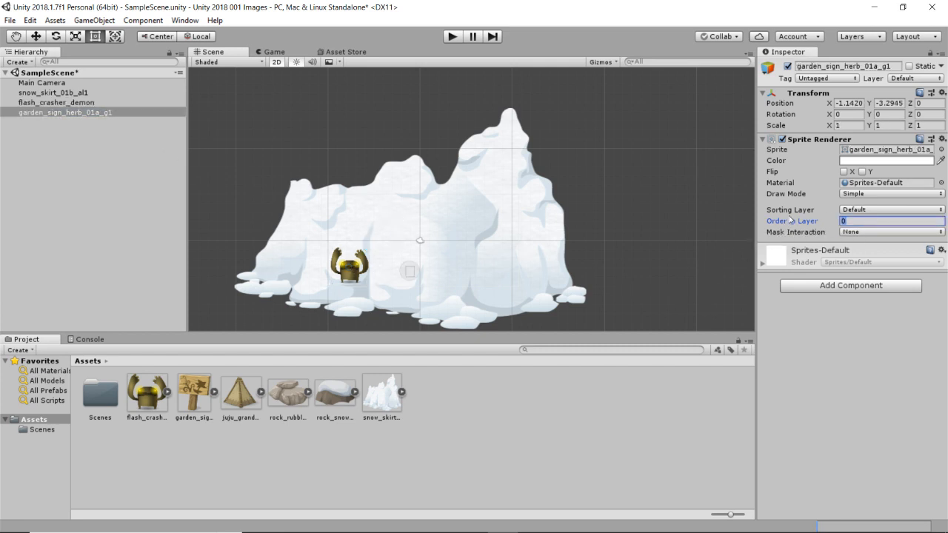
{"action": "type", "text": "5"}
Enlarge the garden_sign sprite to a scale of about 4.66 by 3.93 at about X 4.91, Y -2.27 and test it in Play mode.
{"action": "scroll", "coordinate": [418, 269], "scroll_direction": "down", "scroll_amount": 1}
{"action": "scroll", "coordinate": [418, 269], "scroll_direction": "up", "scroll_amount": 3}
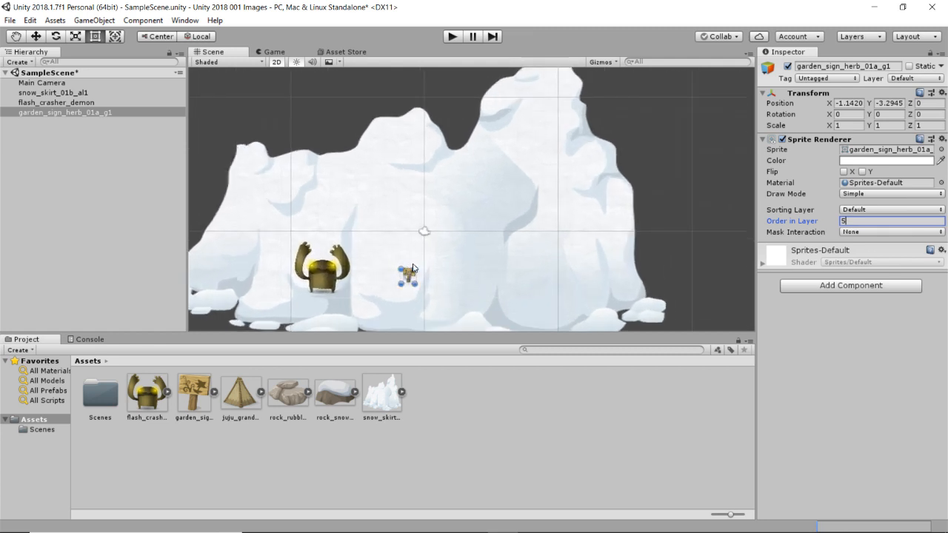
{"action": "left_click_drag", "start_coordinate": [415, 266], "coordinate": [508, 256]}
{"action": "left_click", "coordinate": [445, 36]}
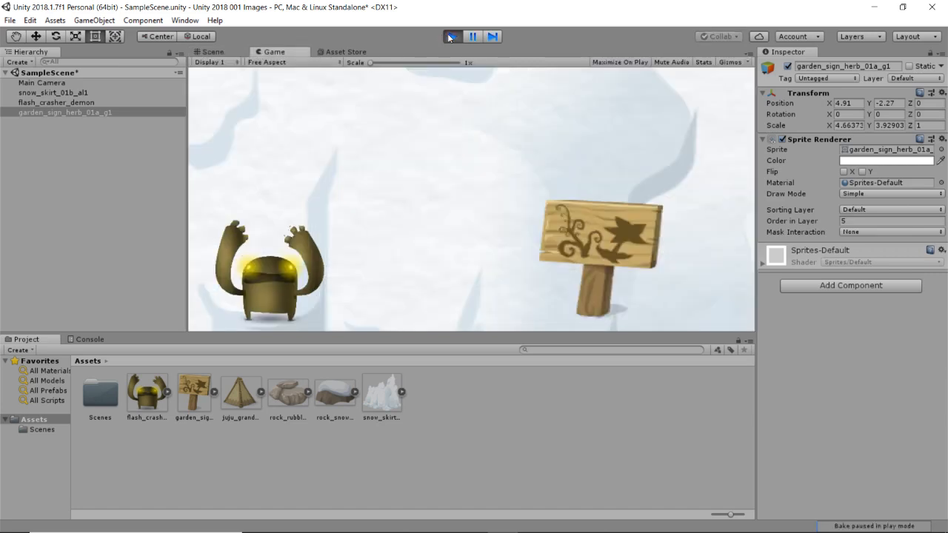
{"action": "left_click", "coordinate": [448, 34]}
Move the flash_crasher_demon sprite to about X 2.7, Y -2.65 so that it overlaps the garden sign.
{"action": "left_click", "coordinate": [337, 281]}
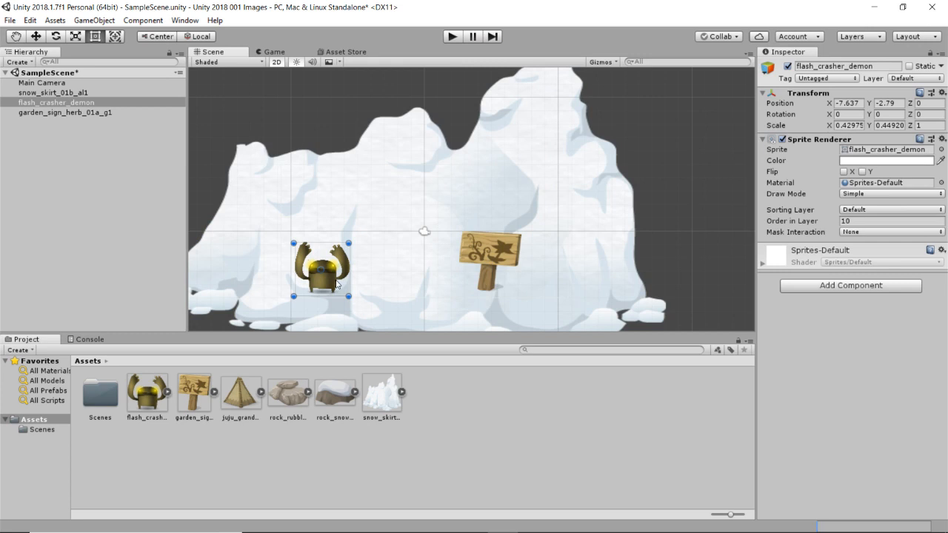
{"action": "left_click_drag", "start_coordinate": [337, 281], "coordinate": [475, 281]}
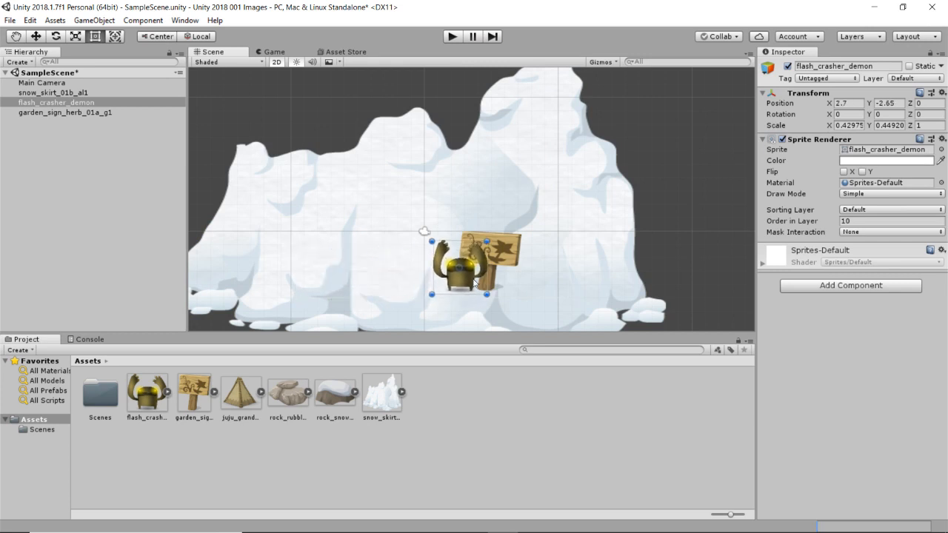
Test how the overlapping flash_crasher_demon and garden_sign sprites are layered in Play mode.
{"action": "left_click", "coordinate": [451, 37]}
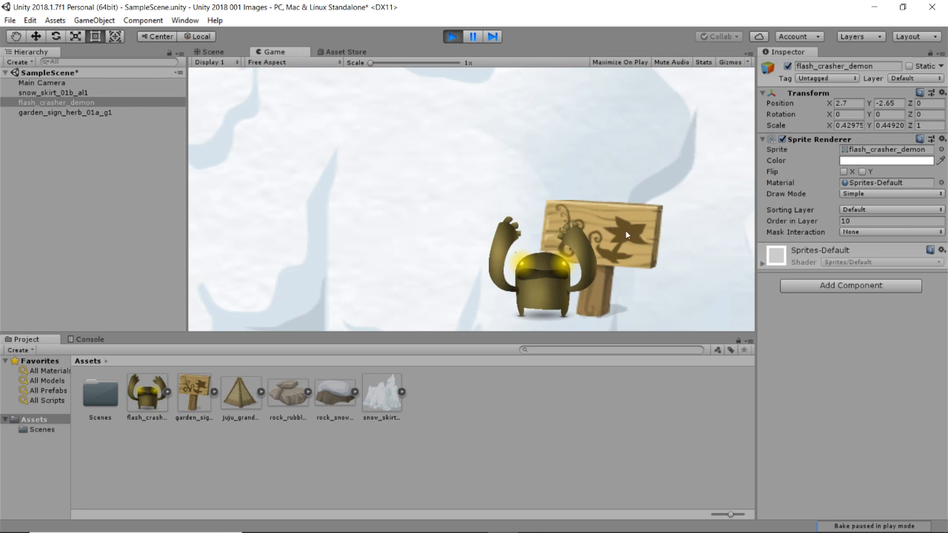
{"action": "left_click", "coordinate": [451, 37]}
Move the flash_crasher_demon sprite to about X -11.17, Y -2.23 and the garden_sign sprite to about X 3.94, Y -1.9.
{"action": "left_click_drag", "start_coordinate": [472, 280], "coordinate": [285, 278]}
{"action": "left_click", "coordinate": [499, 257]}
{"action": "left_click_drag", "start_coordinate": [513, 254], "coordinate": [495, 245]}
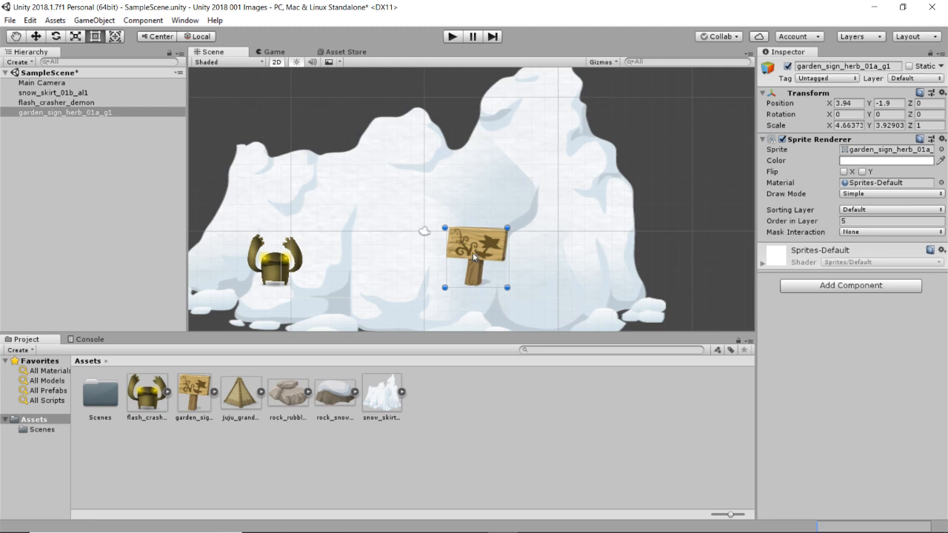
Examine the Inspector properties of the snow_skirt, flash_crasher_demon, garden_sign and Main Camera objects one after another.
{"action": "left_click", "coordinate": [382, 165]}
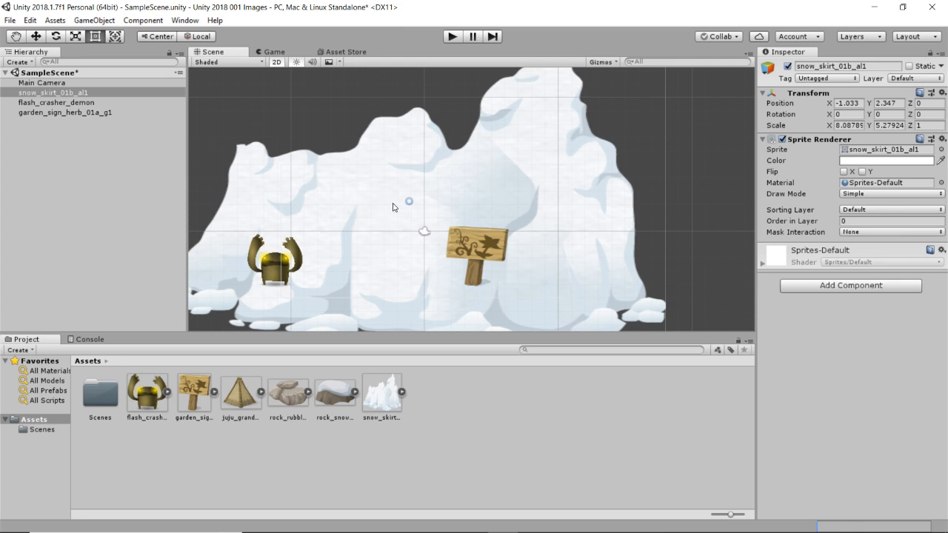
{"action": "left_click", "coordinate": [71, 103]}
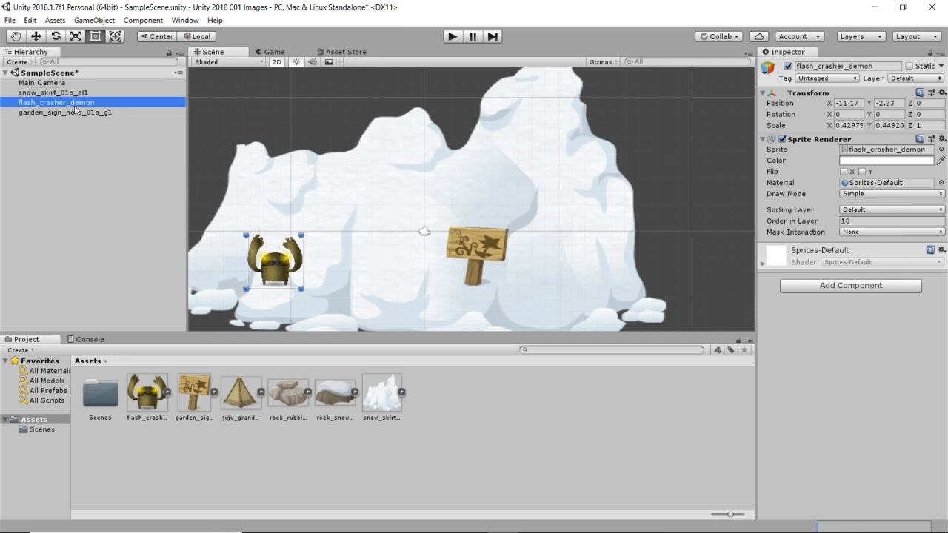
{"action": "left_click", "coordinate": [79, 112]}
{"action": "left_click", "coordinate": [73, 93]}
{"action": "left_click", "coordinate": [74, 102]}
{"action": "left_click", "coordinate": [81, 113]}
{"action": "left_click", "coordinate": [44, 83]}
{"action": "left_click", "coordinate": [59, 93]}
{"action": "left_click", "coordinate": [92, 112]}
{"action": "left_click", "coordinate": [89, 102]}
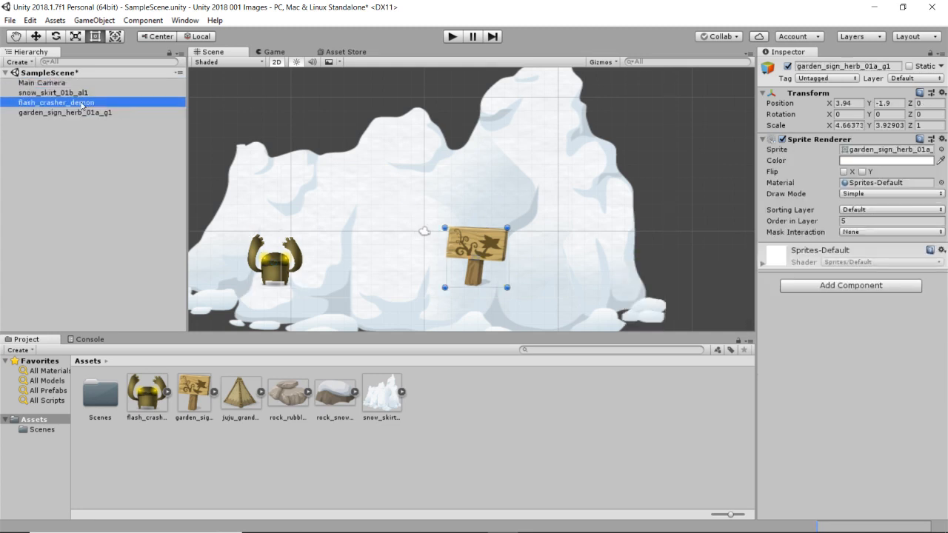
{"action": "left_click", "coordinate": [85, 93]}
{"action": "left_click", "coordinate": [89, 112]}
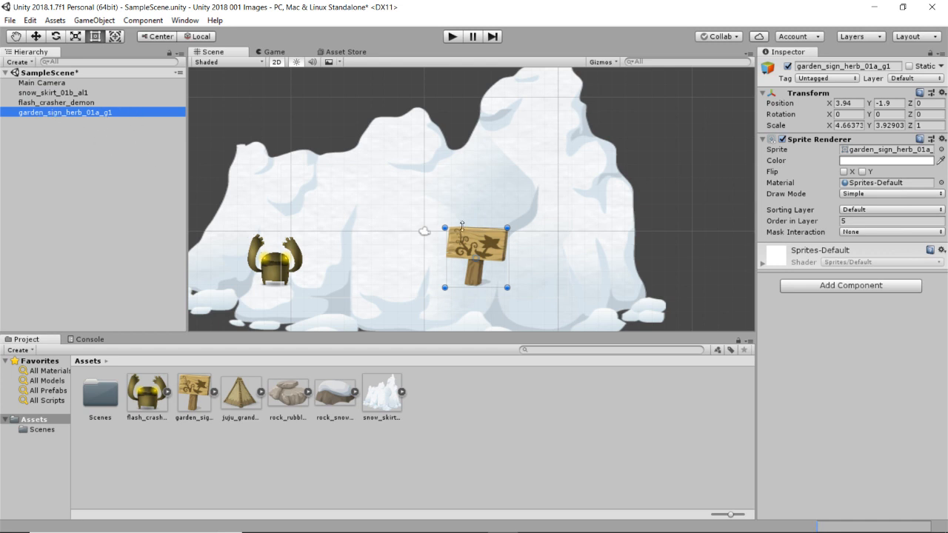
Enlarge the garden_sign sprite with the Rect Tool to a scale of about 7.54 by 5.35.
{"action": "left_click", "coordinate": [95, 39]}
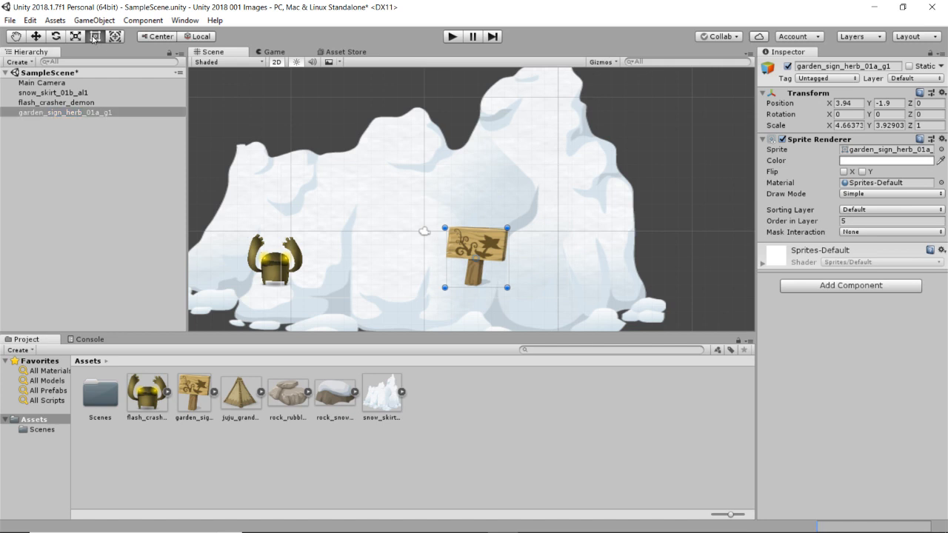
{"action": "left_click", "coordinate": [76, 37]}
{"action": "left_click", "coordinate": [95, 38]}
{"action": "mouse_move", "coordinate": [507, 223]}
{"action": "left_mouse_down"}
{"action": "mouse_move", "coordinate": [532, 201]}
{"action": "mouse_move", "coordinate": [526, 252]}
{"action": "mouse_move", "coordinate": [511, 211]}
{"action": "mouse_move", "coordinate": [508, 219]}
{"action": "left_mouse_up"}
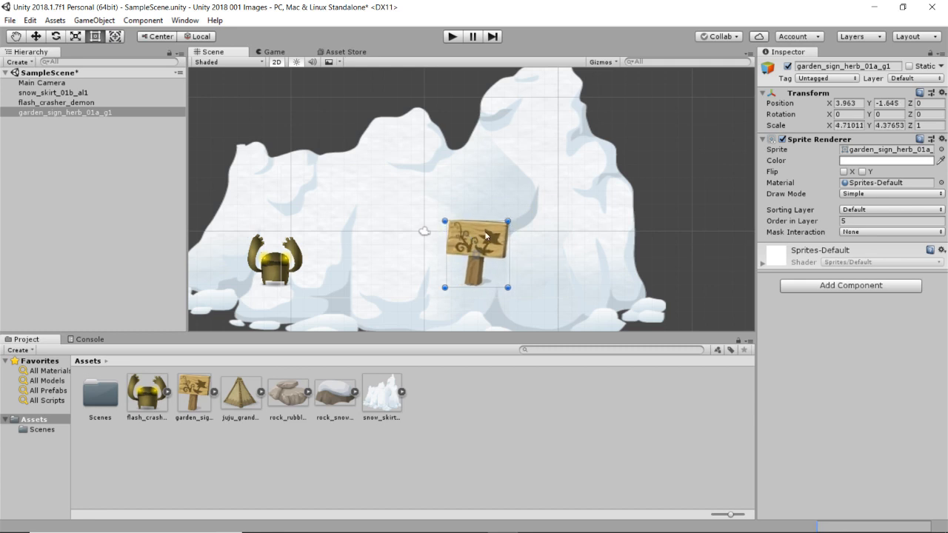
{"action": "left_click", "coordinate": [852, 125]}
{"action": "left_click", "coordinate": [888, 126]}
{"action": "left_click", "coordinate": [923, 124]}
{"action": "left_click", "coordinate": [855, 127]}
{"action": "left_click_drag", "start_coordinate": [508, 221], "coordinate": [546, 205]}
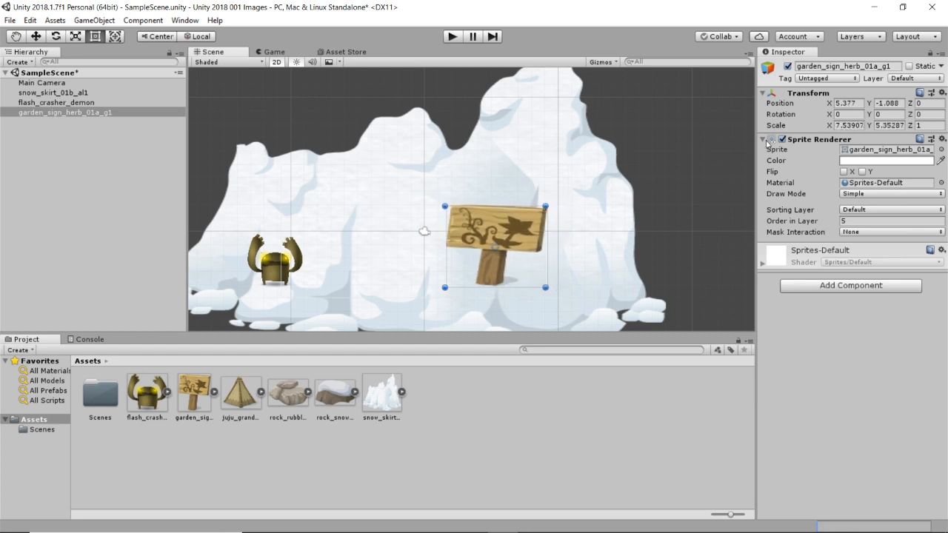
Adjust the garden_sign sprite's Transform values to scale X 7.63, Y 5.46 and position X 4.29, Y -1.61.
{"action": "left_click", "coordinate": [828, 128]}
{"action": "left_click_drag", "start_coordinate": [828, 127], "coordinate": [871, 131]}
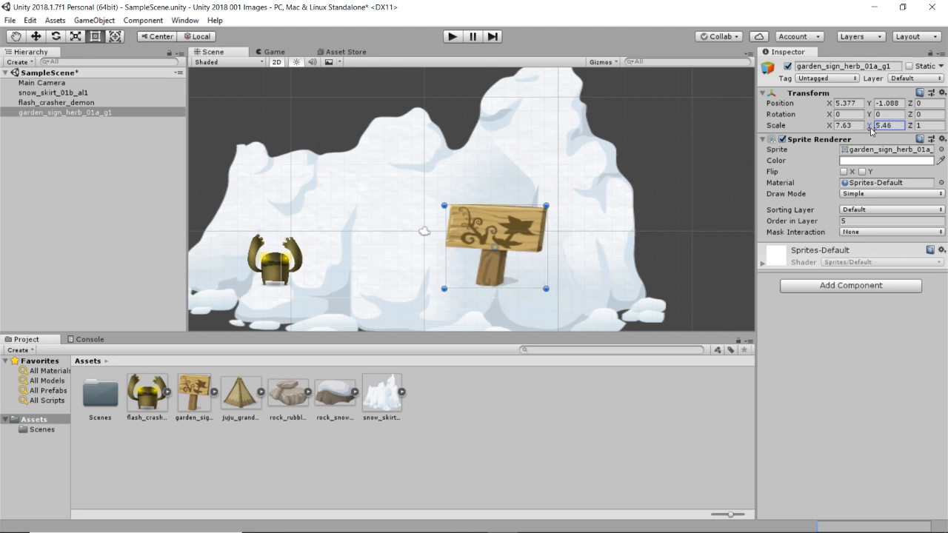
{"action": "left_click", "coordinate": [833, 104]}
{"action": "left_click_drag", "start_coordinate": [833, 104], "coordinate": [866, 103]}
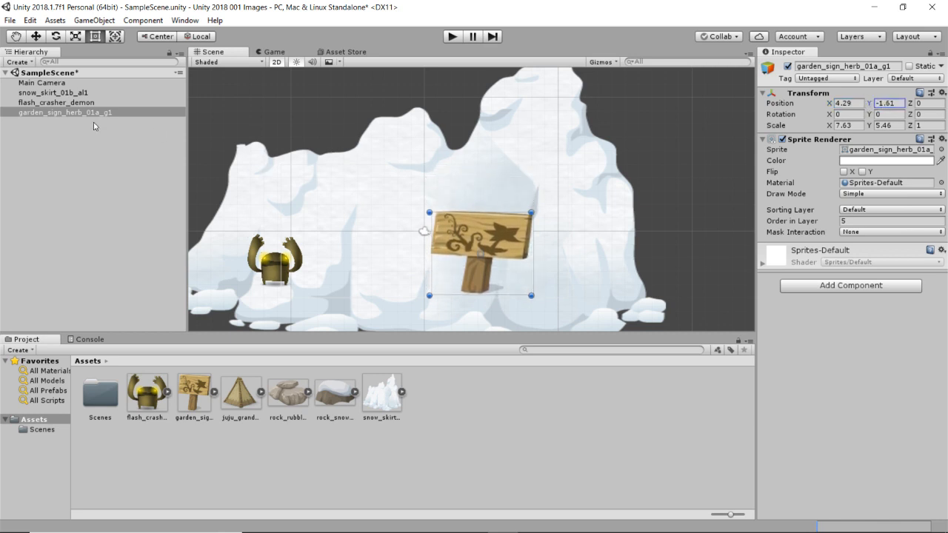
Move the garden_sign sprite along each axis with the Move Tool to about X 6.05, Y 1.4.
{"action": "left_click", "coordinate": [35, 37]}
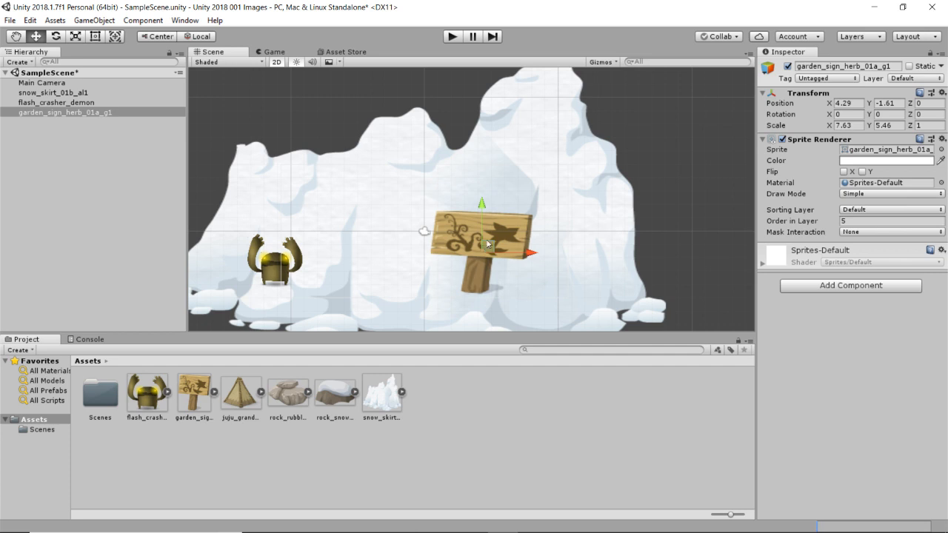
{"action": "left_click_drag", "start_coordinate": [483, 210], "coordinate": [409, 171]}
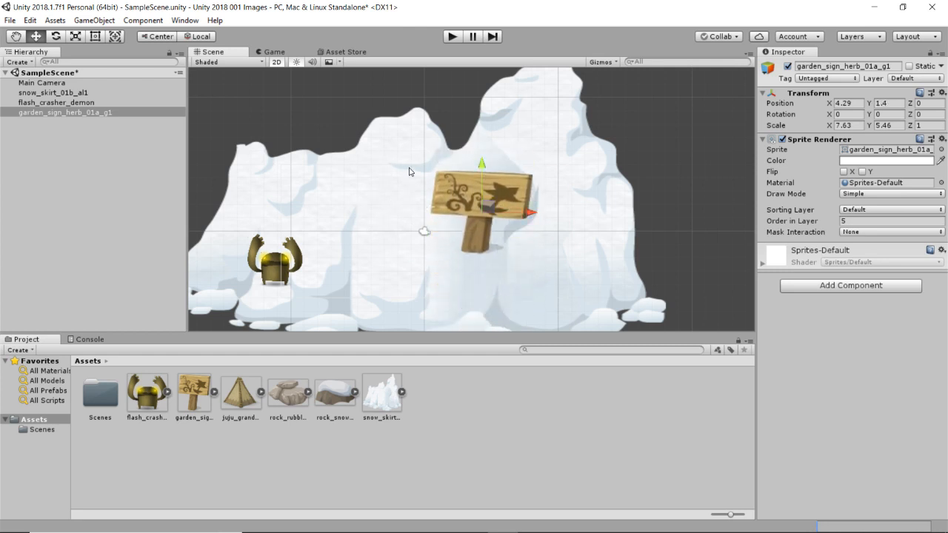
{"action": "left_click_drag", "start_coordinate": [520, 213], "coordinate": [556, 277]}
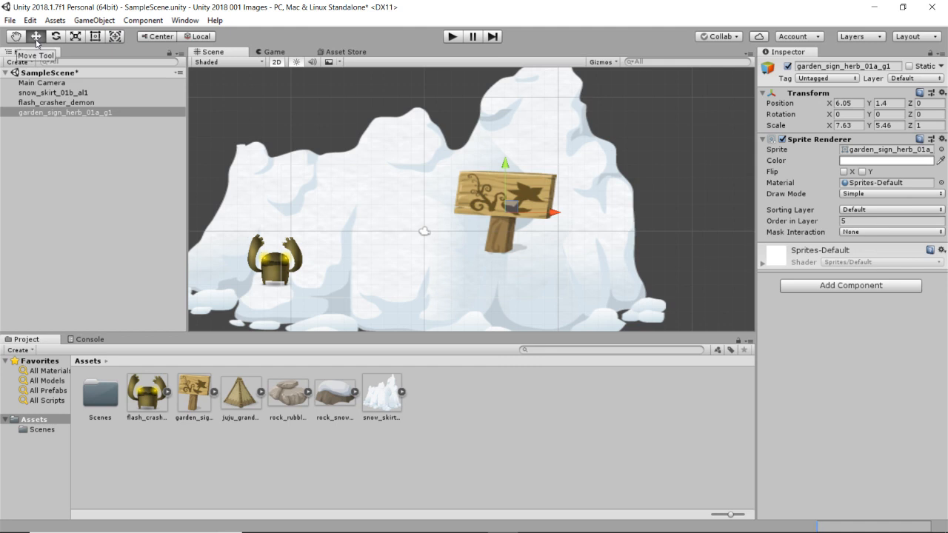
Move the garden_sign sprite freely with the Rect Tool, and adjust its Transform position to X 4.26, Y -0.71.
{"action": "left_click", "coordinate": [95, 36]}
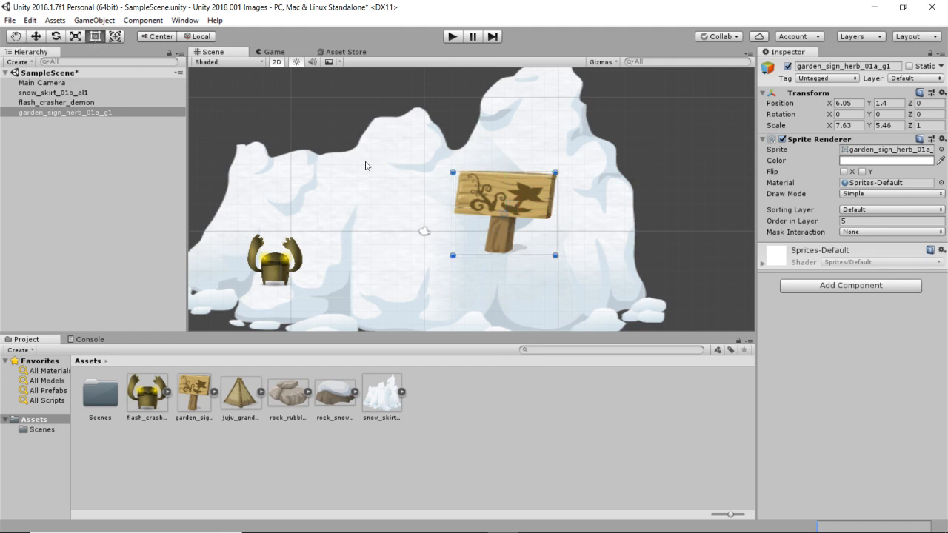
{"action": "left_click_drag", "start_coordinate": [462, 205], "coordinate": [485, 230]}
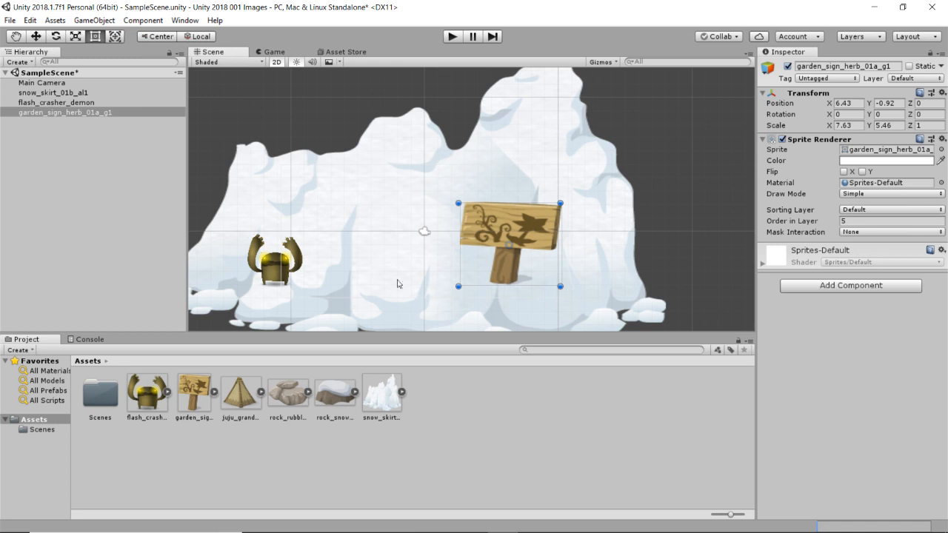
{"action": "left_click", "coordinate": [844, 103]}
{"action": "left_click_drag", "start_coordinate": [828, 107], "coordinate": [788, 109]}
{"action": "left_click", "coordinate": [871, 108]}
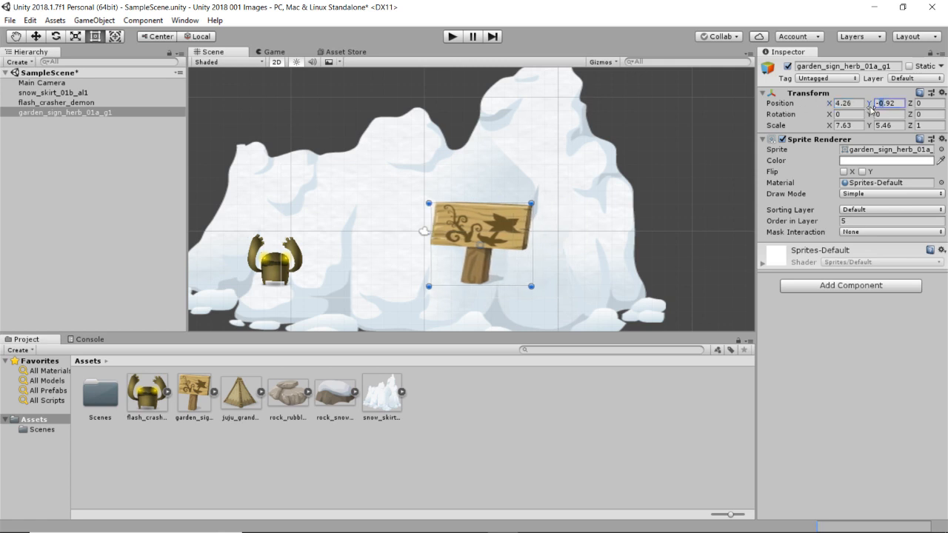
{"action": "mouse_move", "coordinate": [870, 107]}
{"action": "left_mouse_down"}
{"action": "mouse_move", "coordinate": [886, 108]}
{"action": "mouse_move", "coordinate": [872, 107]}
{"action": "left_mouse_up"}
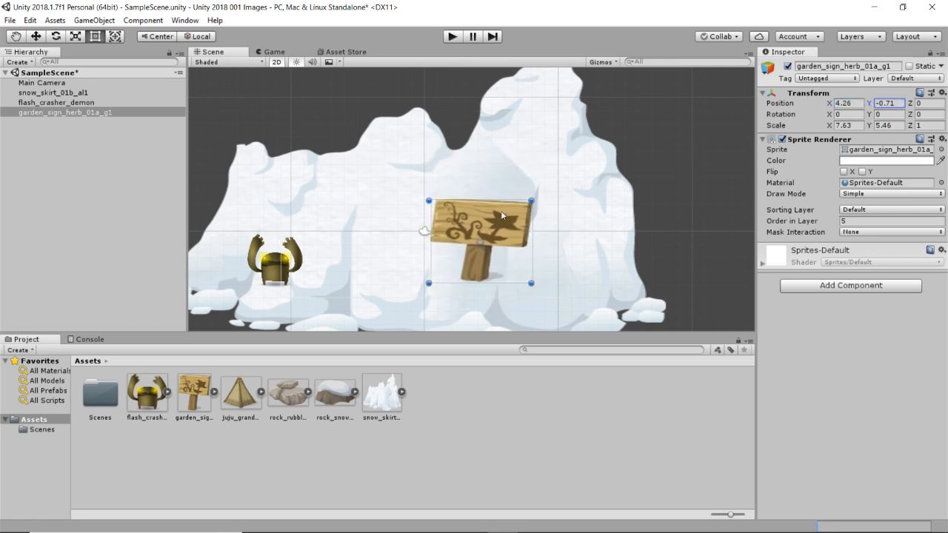
Reposition the garden_sign sprite with the Rect Tool to about X 5.84, Y 0.58.
{"action": "left_click_drag", "start_coordinate": [501, 215], "coordinate": [480, 205]}
{"action": "left_click", "coordinate": [37, 37]}
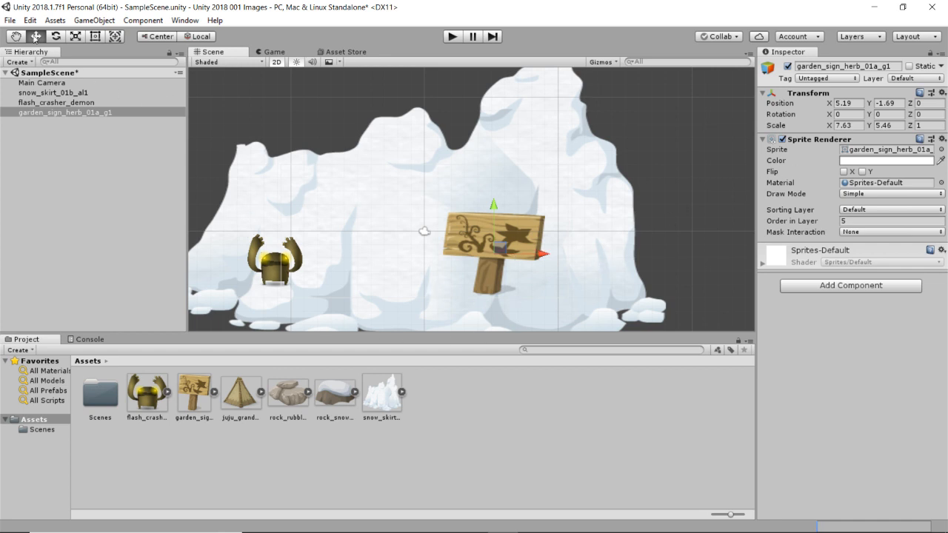
{"action": "left_click", "coordinate": [94, 37]}
{"action": "mouse_move", "coordinate": [510, 213]}
{"action": "left_mouse_down"}
{"action": "mouse_move", "coordinate": [422, 174]}
{"action": "mouse_move", "coordinate": [523, 197]}
{"action": "mouse_move", "coordinate": [566, 226]}
{"action": "mouse_move", "coordinate": [456, 199]}
{"action": "mouse_move", "coordinate": [515, 266]}
{"action": "mouse_move", "coordinate": [513, 202]}
{"action": "mouse_move", "coordinate": [490, 190]}
{"action": "mouse_move", "coordinate": [516, 213]}
{"action": "left_mouse_up"}
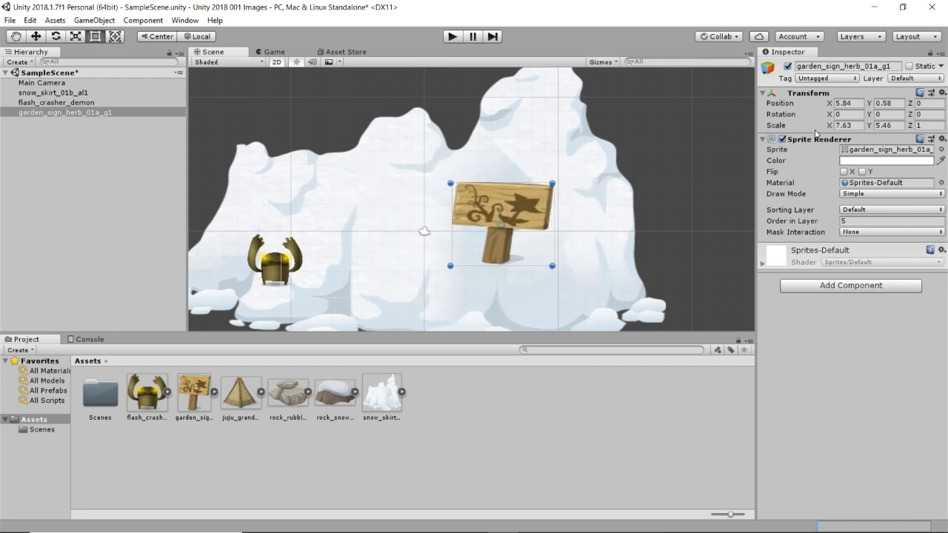
Set the garden_sign sprite's X position to 5.92 in its Transform, keeping the Rect Tool active.
{"action": "left_click", "coordinate": [835, 104]}
{"action": "type", "text": "5.8"}
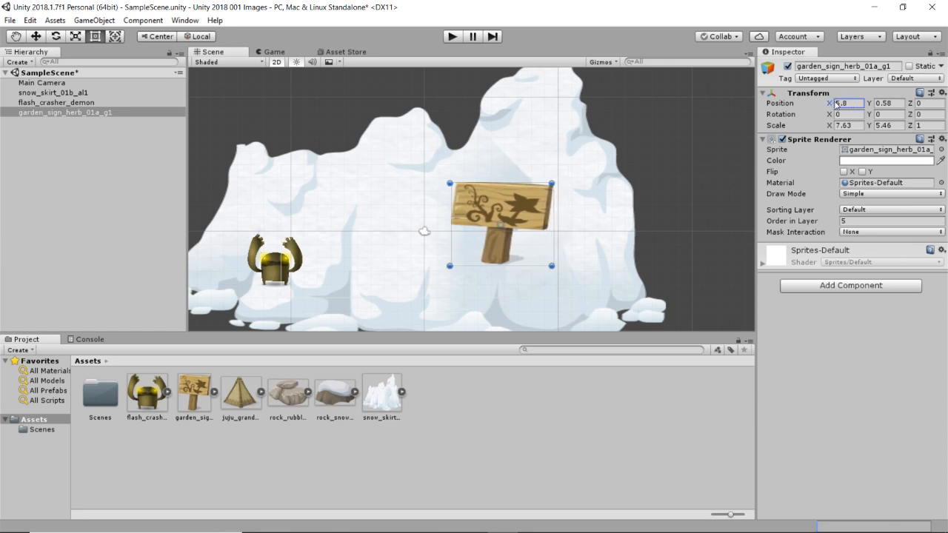
{"action": "left_click_drag", "start_coordinate": [836, 103], "coordinate": [838, 104]}
{"action": "left_click", "coordinate": [32, 38]}
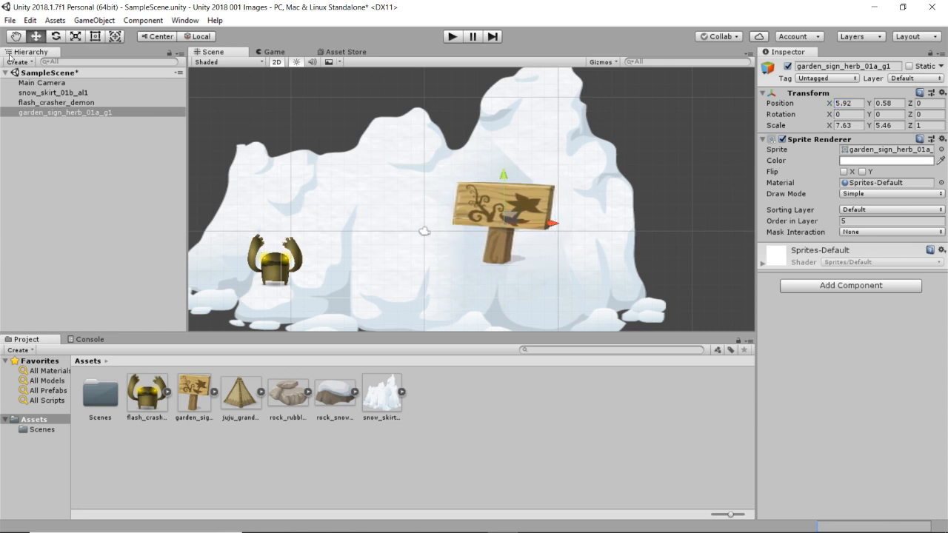
{"action": "mouse_move", "coordinate": [505, 176]}
{"action": "left_mouse_down"}
{"action": "mouse_move", "coordinate": [506, 168]}
{"action": "mouse_move", "coordinate": [505, 182]}
{"action": "left_mouse_up"}
{"action": "left_click", "coordinate": [95, 36]}
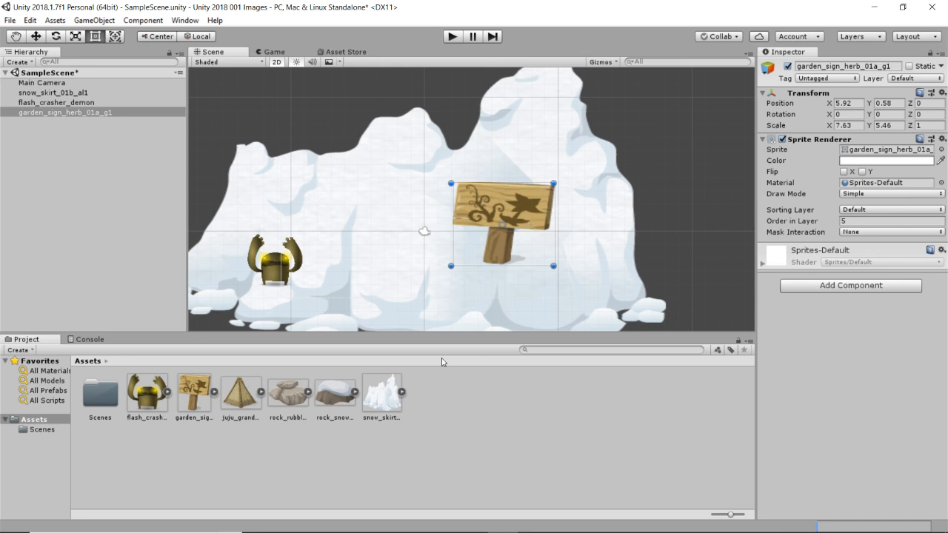
Save the project and the open scene, and check the scene file in the Scenes folder.
{"action": "left_click", "coordinate": [10, 20]}
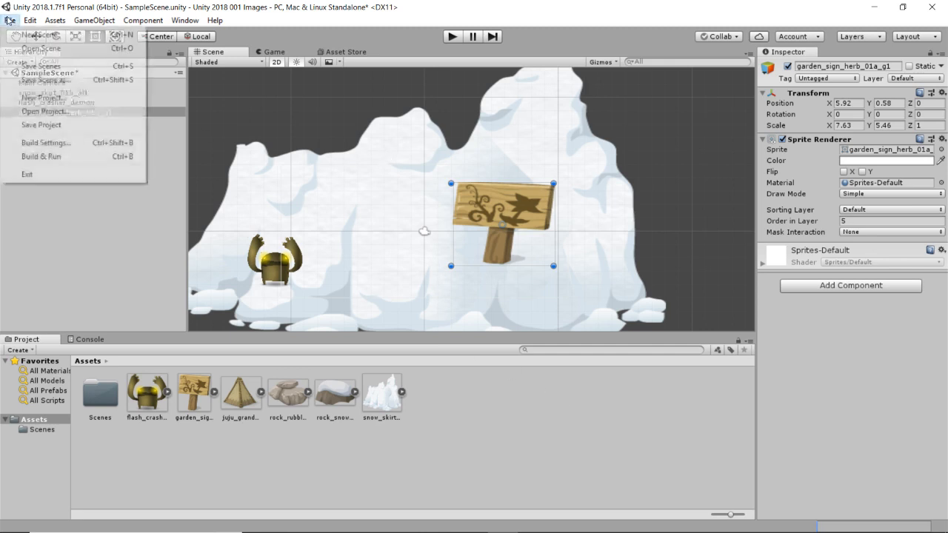
{"action": "left_click", "coordinate": [63, 124]}
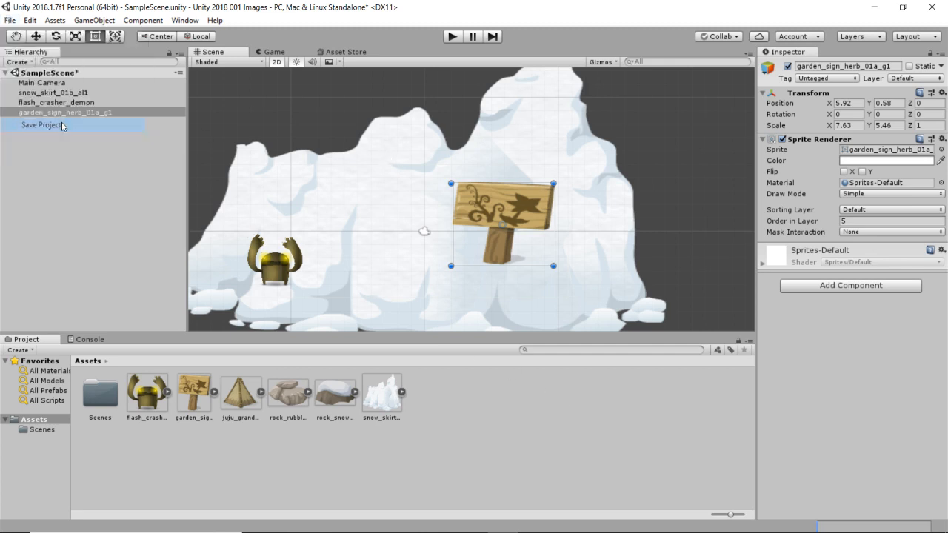
{"action": "left_click", "coordinate": [10, 20]}
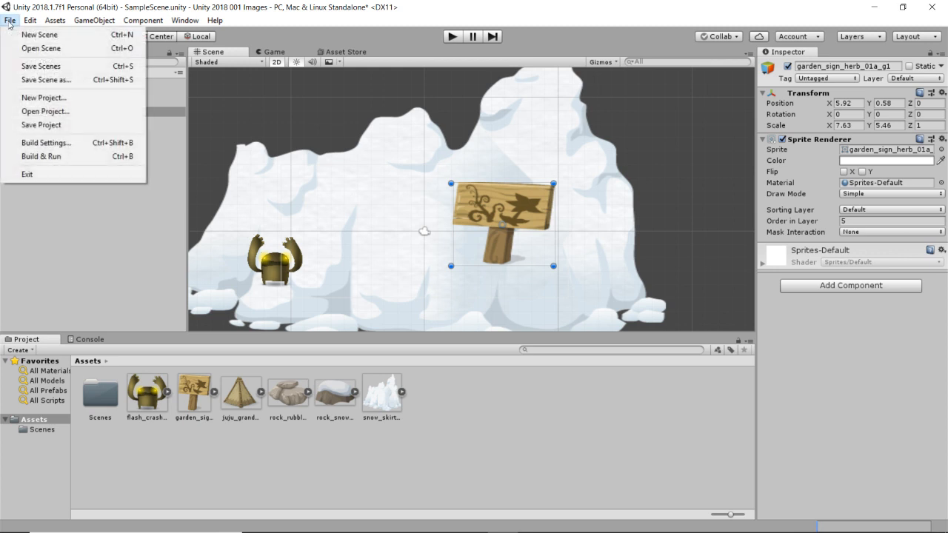
{"action": "left_click", "coordinate": [35, 67]}
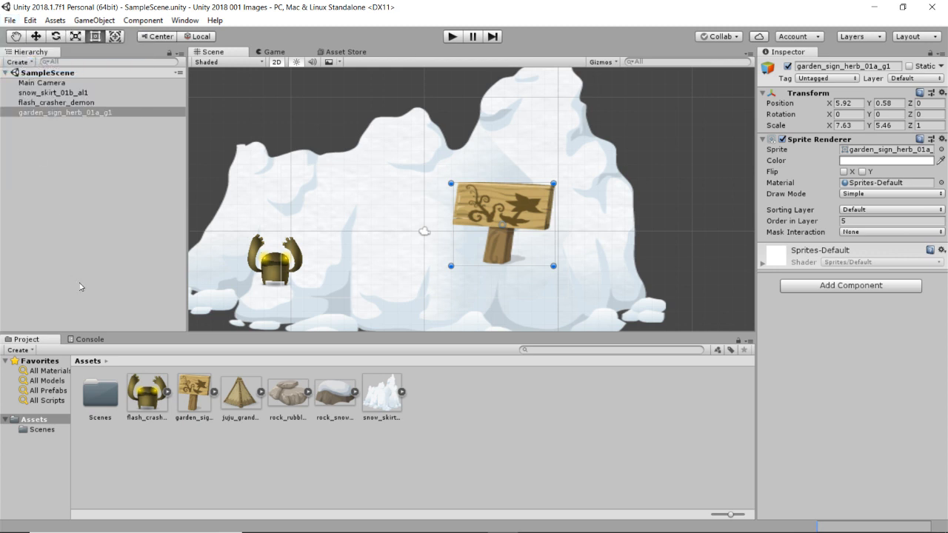
{"action": "double_click", "coordinate": [100, 393]}
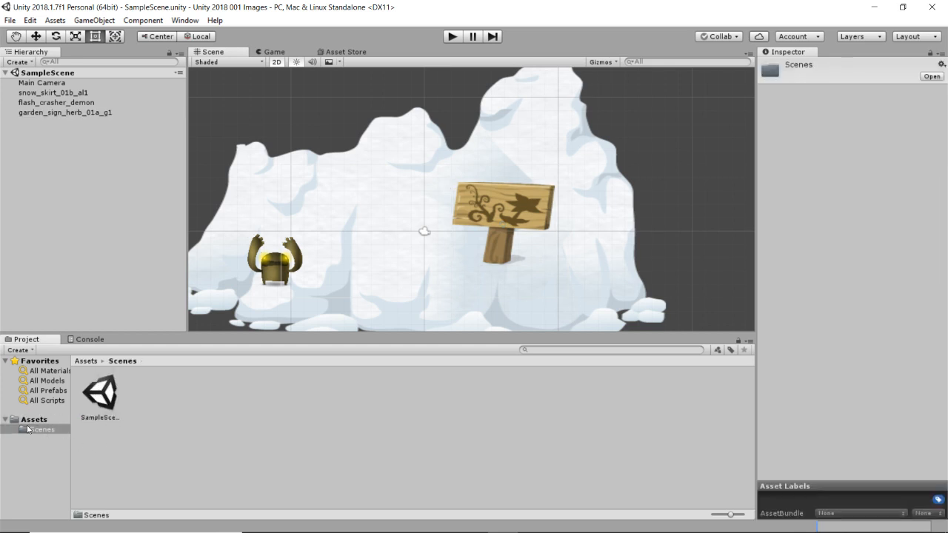
{"action": "key", "text": "BackSpace"}
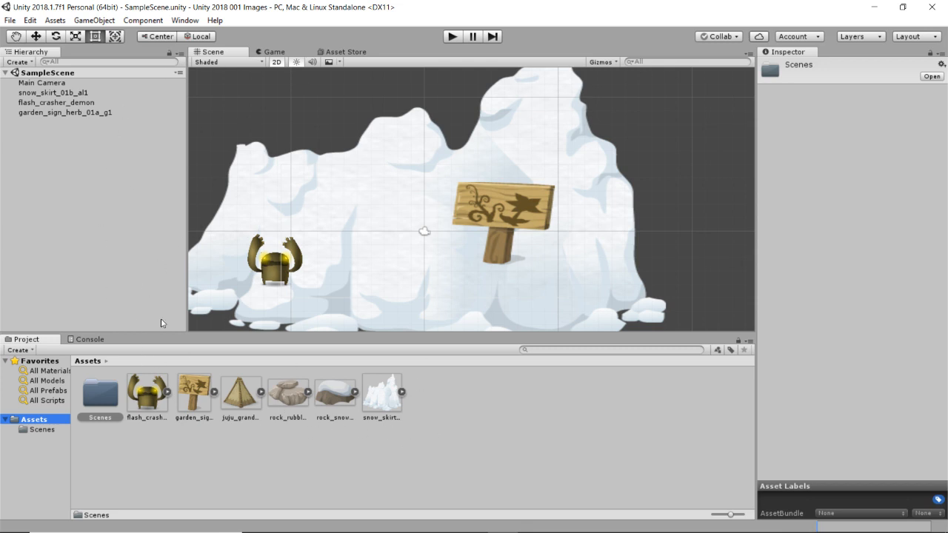
Show the snow_skirt_01b_al1 asset in File Explorer, examine the files of the Unity 2018 001 Images project folder, and return to Unity.
{"action": "left_click", "coordinate": [381, 397]}
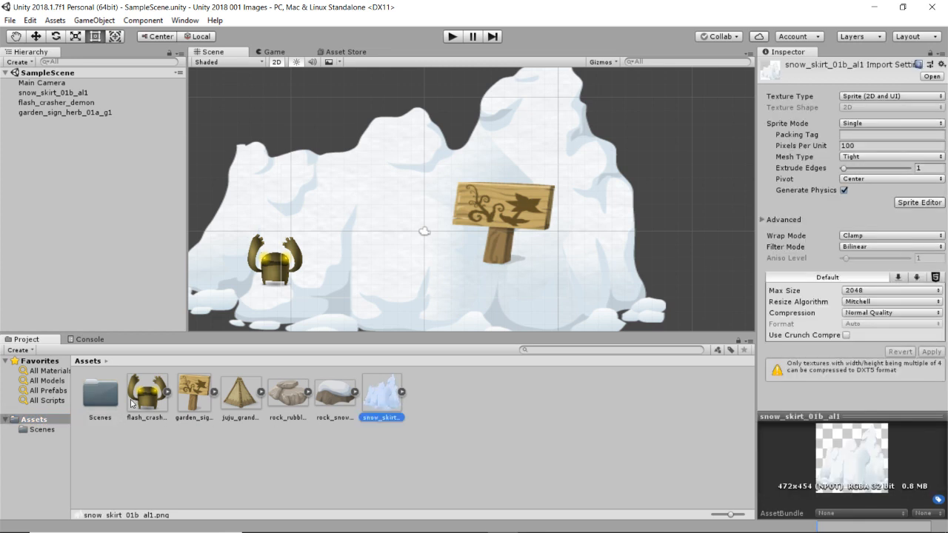
{"action": "right_click", "coordinate": [378, 391]}
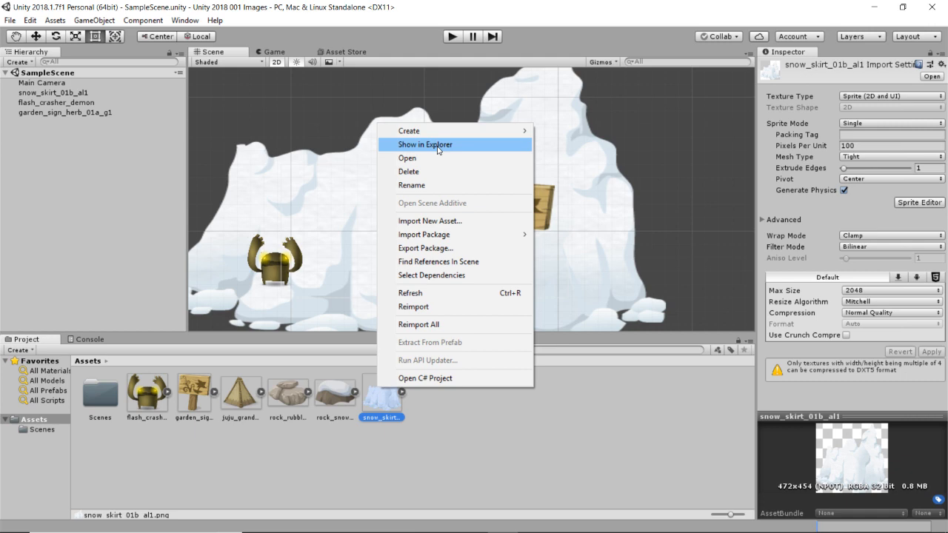
{"action": "left_click", "coordinate": [437, 146]}
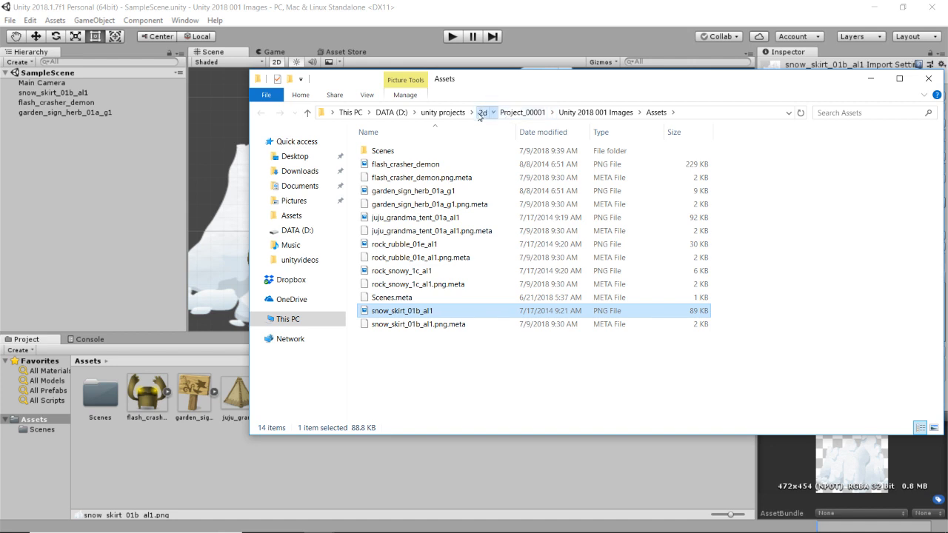
{"action": "left_click", "coordinate": [482, 112]}
{"action": "double_click", "coordinate": [394, 164]}
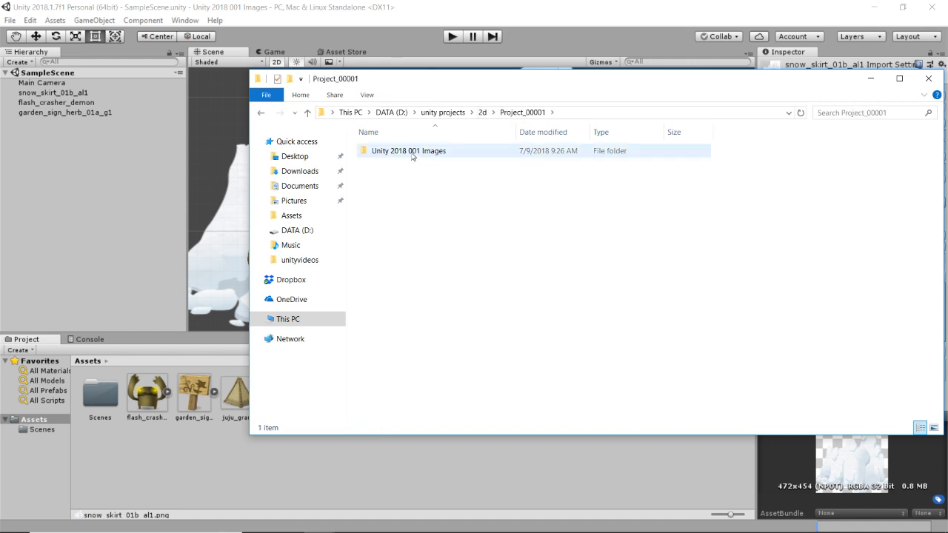
{"action": "double_click", "coordinate": [428, 151]}
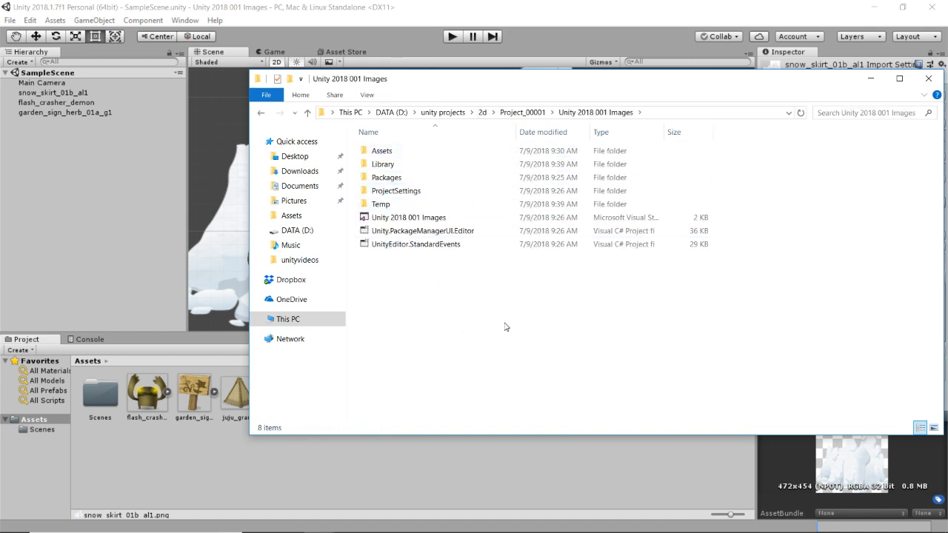
{"action": "left_click_drag", "start_coordinate": [548, 321], "coordinate": [381, 144]}
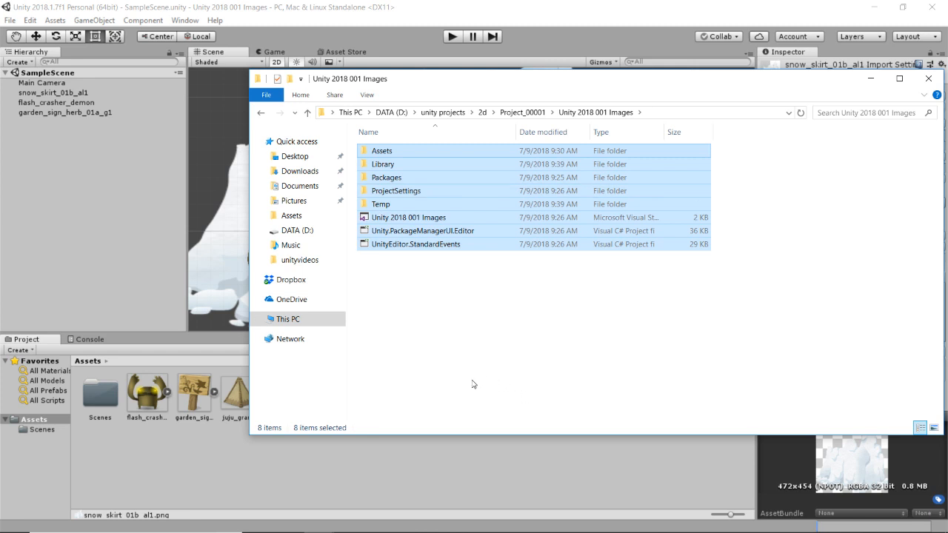
{"action": "left_click", "coordinate": [411, 473]}
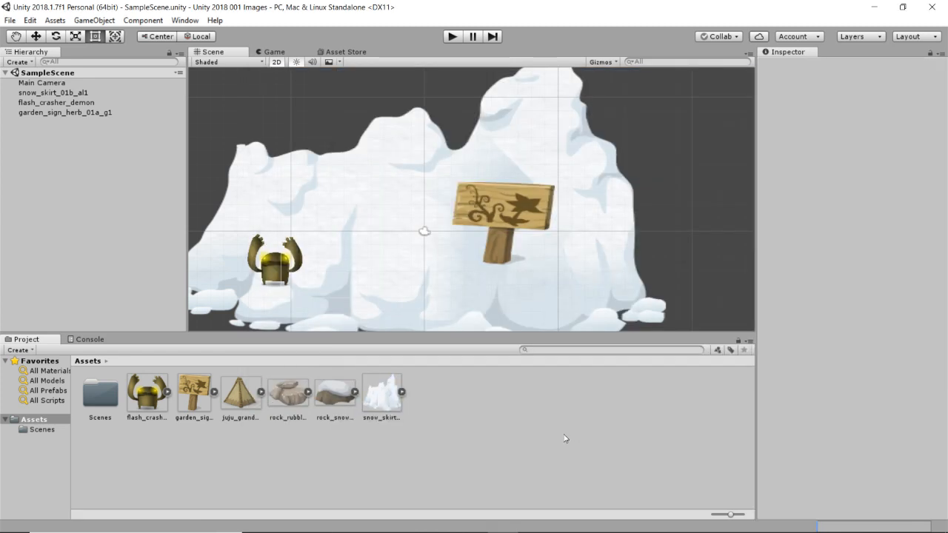